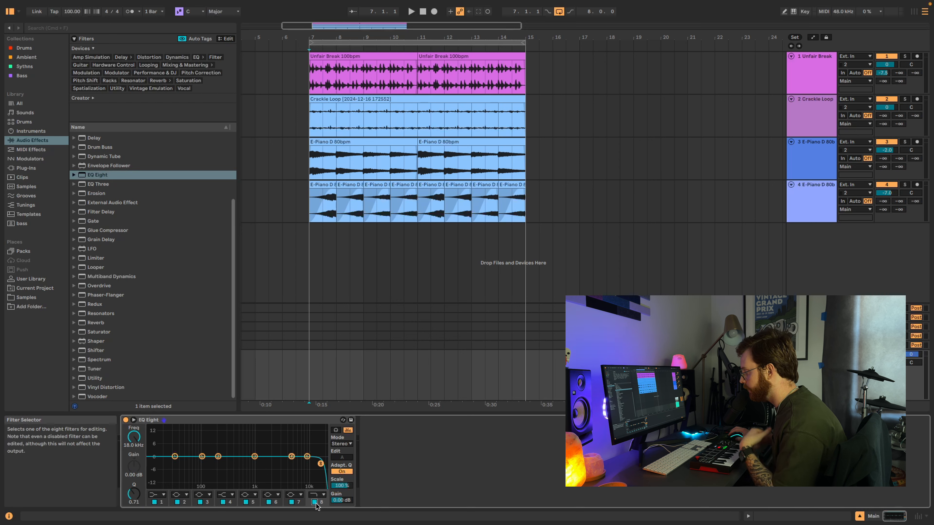
- Turn off EQ Eight's filter 8 and move bell band 5 to about 90 Hz with about 0.4 dB of gain
{"action": "left_click", "coordinate": [314, 502]}
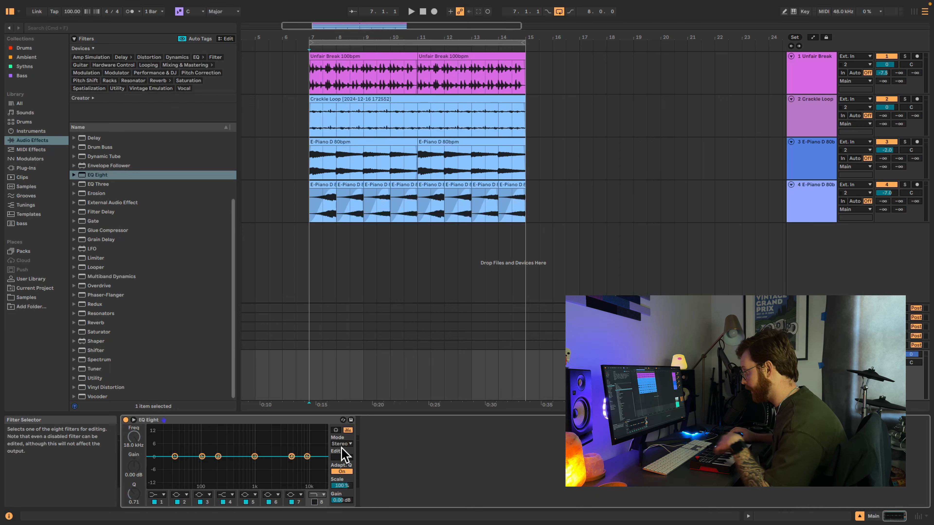
{"action": "left_click", "coordinate": [202, 456]}
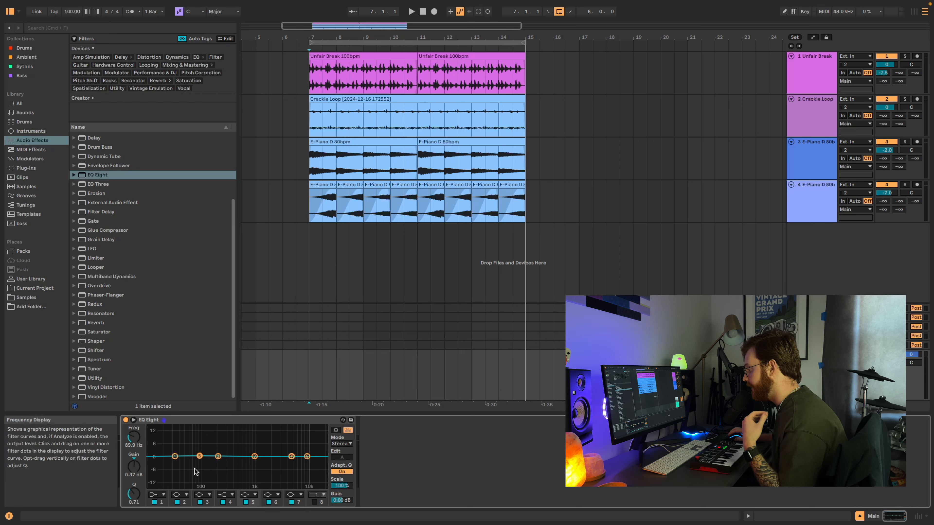
{"action": "left_click", "coordinate": [186, 495]}
{"action": "left_click", "coordinate": [204, 447]}
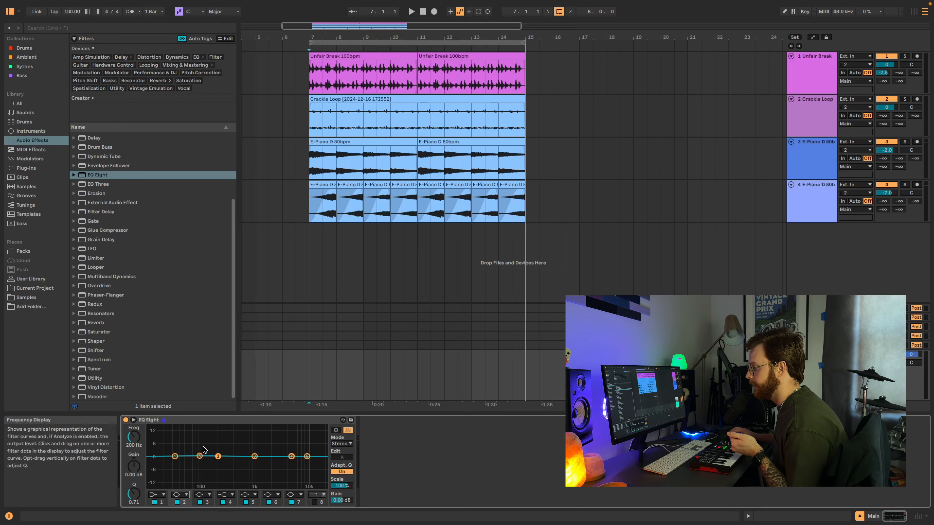
- Switch filter 1 to the 48 dB/octave low cut and raise its cutoff to about 65 Hz
{"action": "left_click", "coordinate": [163, 495]}
{"action": "left_click", "coordinate": [160, 438]}
{"action": "left_click_drag", "start_coordinate": [174, 463], "coordinate": [181, 463]}
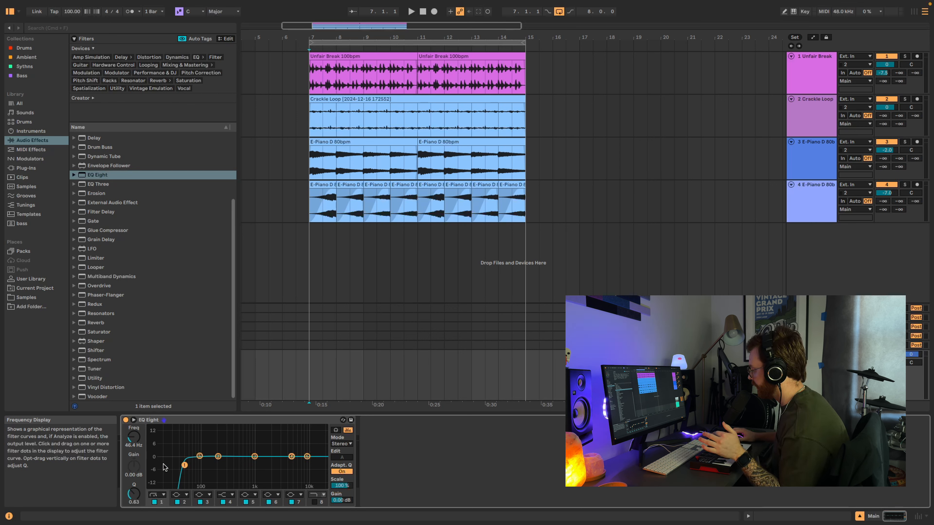
{"action": "left_click_drag", "start_coordinate": [191, 467], "coordinate": [195, 465]}
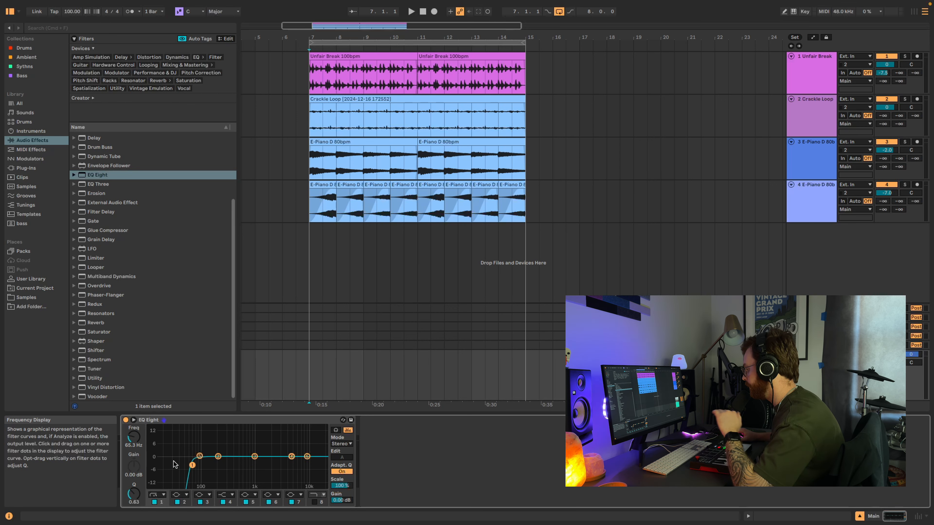
- Play the loop while sweeping filter 1's low-cut frequency between the lows and about 1.2 kHz, undoing the first sweep
{"action": "key", "text": "space"}
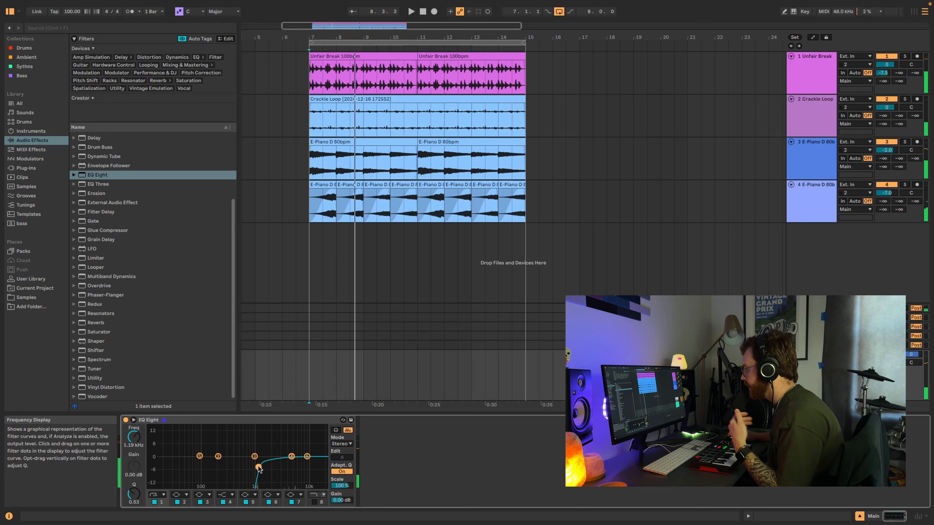
{"action": "left_click_drag", "start_coordinate": [258, 468], "coordinate": [203, 464]}
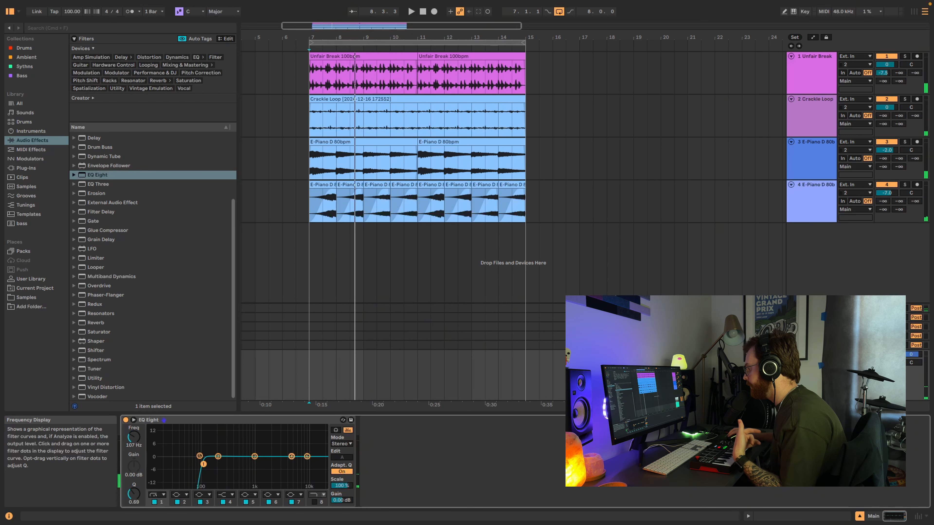
{"action": "key", "text": "super+z"}
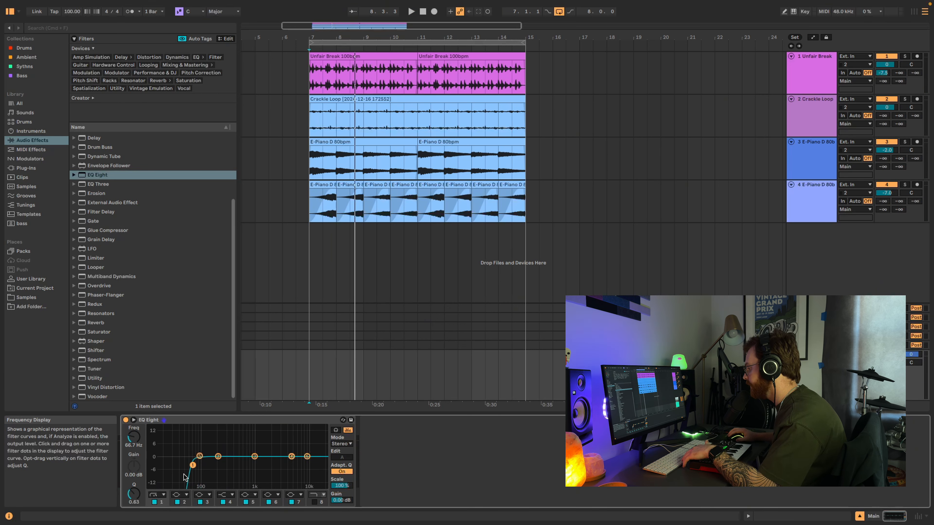
{"action": "key", "text": "space"}
{"action": "left_click_drag", "start_coordinate": [192, 465], "coordinate": [259, 464]}
- Compare the 12 and 48 dB/octave low cuts on filter 1 and finish on the 48 dB/octave high cut
{"action": "left_click", "coordinate": [158, 495]}
{"action": "left_click", "coordinate": [159, 445]}
{"action": "left_click", "coordinate": [155, 496]}
{"action": "left_click", "coordinate": [158, 438]}
{"action": "left_click", "coordinate": [161, 495]}
{"action": "left_click", "coordinate": [161, 489]}
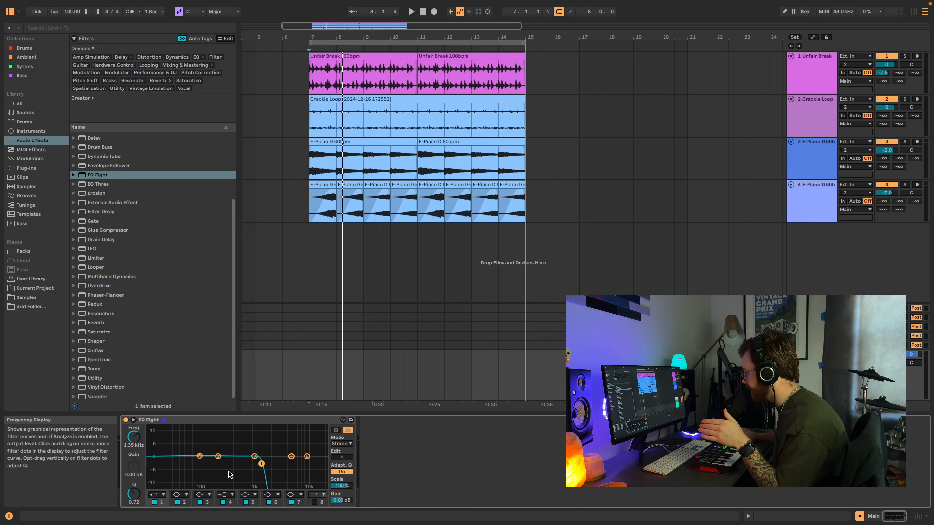
- Turn filter 1 into a low shelf and bring it down to about 27 Hz at nearly flat gain, about -0.1 dB
{"action": "left_click_drag", "start_coordinate": [262, 468], "coordinate": [181, 462]}
{"action": "left_click", "coordinate": [158, 496]}
{"action": "left_click", "coordinate": [161, 452]}
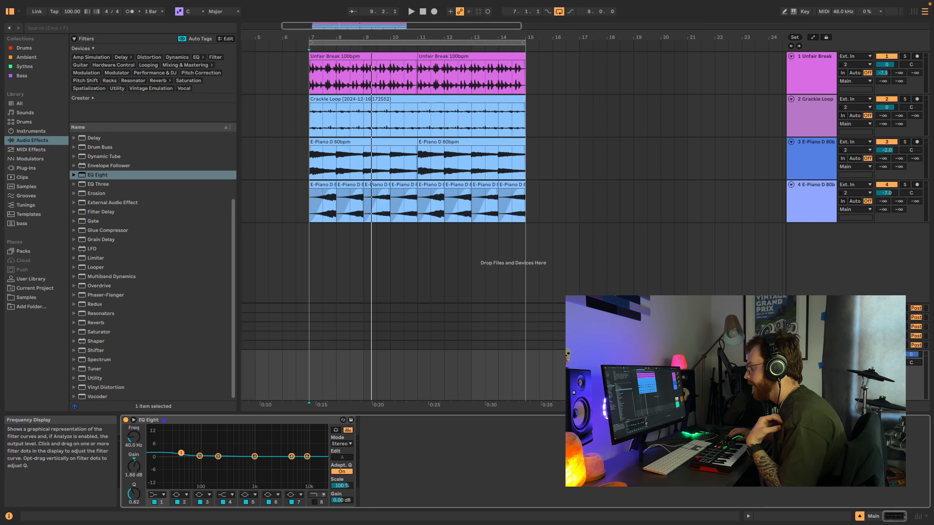
{"action": "mouse_move", "coordinate": [181, 453]}
{"action": "left_mouse_down"}
{"action": "mouse_move", "coordinate": [219, 440]}
{"action": "mouse_move", "coordinate": [187, 456]}
{"action": "mouse_move", "coordinate": [190, 441]}
{"action": "mouse_move", "coordinate": [189, 468]}
{"action": "mouse_move", "coordinate": [188, 442]}
{"action": "mouse_move", "coordinate": [172, 457]}
{"action": "left_mouse_up"}
- Try filter 1 as a high shelf, then as a bell positioned at about 36 Hz
{"action": "left_click", "coordinate": [157, 494]}
{"action": "left_click", "coordinate": [166, 473]}
{"action": "left_click", "coordinate": [157, 495]}
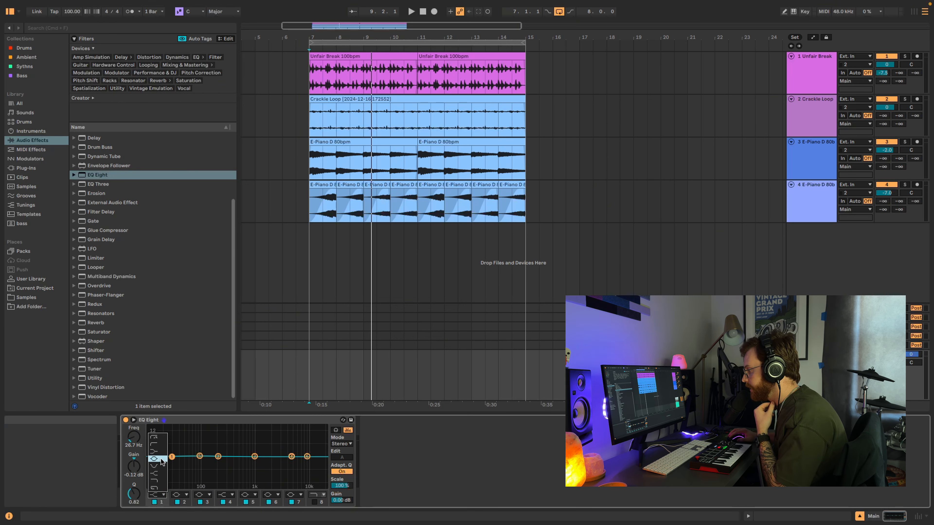
{"action": "left_click", "coordinate": [162, 462]}
{"action": "mouse_move", "coordinate": [172, 457]}
{"action": "left_mouse_down"}
{"action": "mouse_move", "coordinate": [175, 436]}
{"action": "mouse_move", "coordinate": [178, 475]}
{"action": "mouse_move", "coordinate": [217, 438]}
{"action": "mouse_move", "coordinate": [228, 441]}
{"action": "mouse_move", "coordinate": [184, 447]}
{"action": "mouse_move", "coordinate": [175, 457]}
{"action": "mouse_move", "coordinate": [182, 475]}
{"action": "mouse_move", "coordinate": [182, 449]}
{"action": "mouse_move", "coordinate": [178, 457]}
{"action": "left_mouse_up"}
- Change filter 1 to a notch at about 34 Hz and narrow it to a Q of about 3.2
{"action": "left_click", "coordinate": [156, 494]}
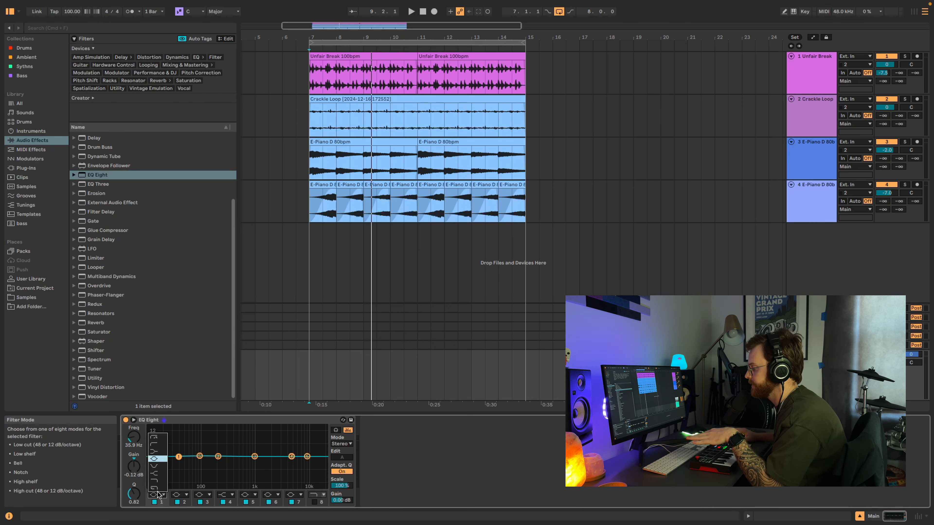
{"action": "left_click", "coordinate": [158, 465]}
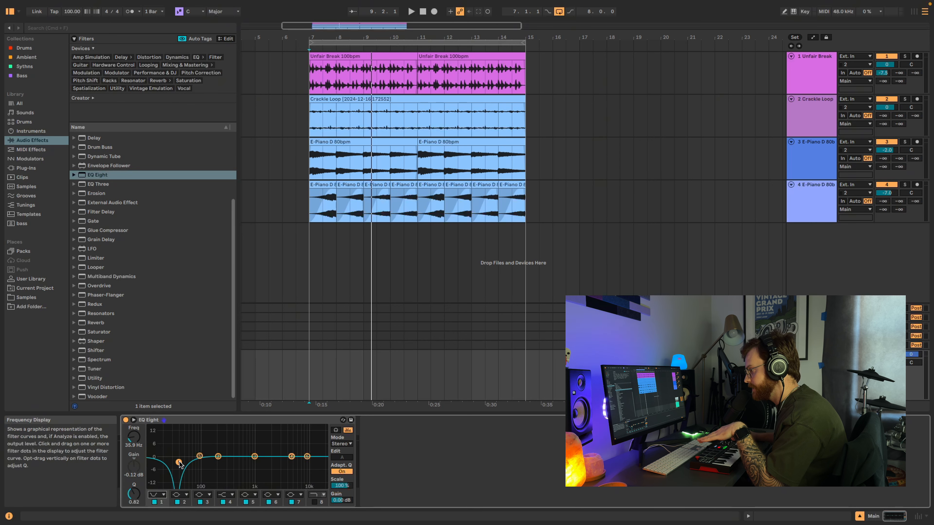
{"action": "mouse_move", "coordinate": [178, 462]}
{"action": "left_mouse_down"}
{"action": "mouse_move", "coordinate": [181, 427]}
{"action": "mouse_move", "coordinate": [178, 447]}
{"action": "left_mouse_up"}
- Return filter 1 to a low cut and place its cutoff at about 14 Hz
{"action": "left_click", "coordinate": [157, 495]}
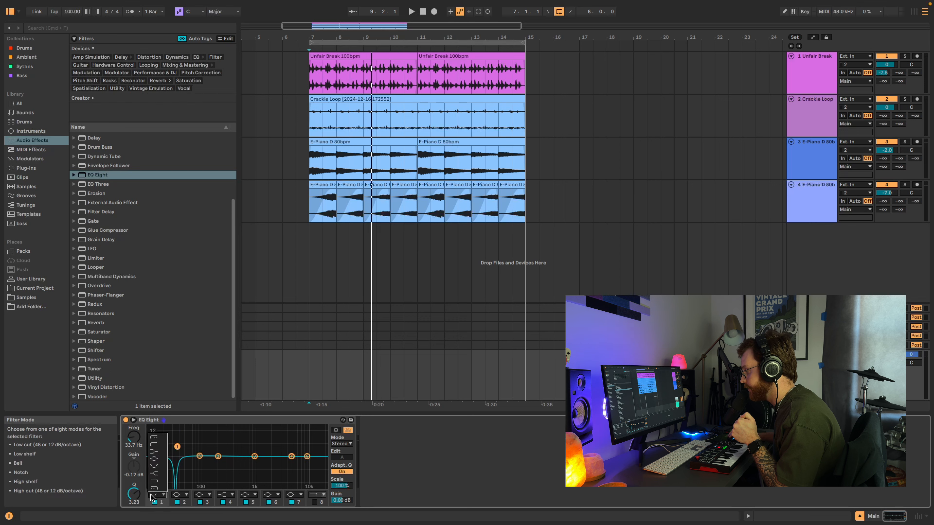
{"action": "left_click", "coordinate": [158, 444]}
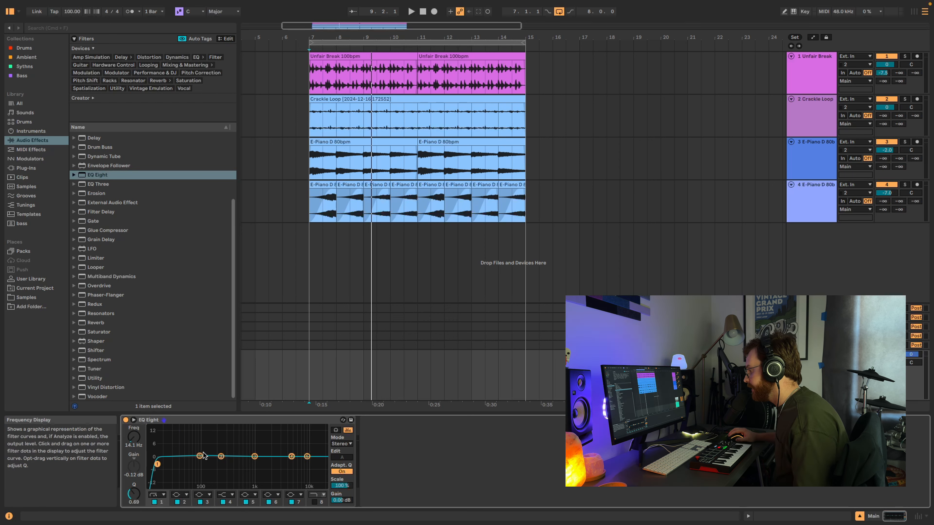
- Sweep band 5's frequency up to about 367 Hz and back to 102 Hz, shaping a -4.8 dB cut with a Q of 9.7
{"action": "left_click_drag", "start_coordinate": [200, 457], "coordinate": [221, 456]}
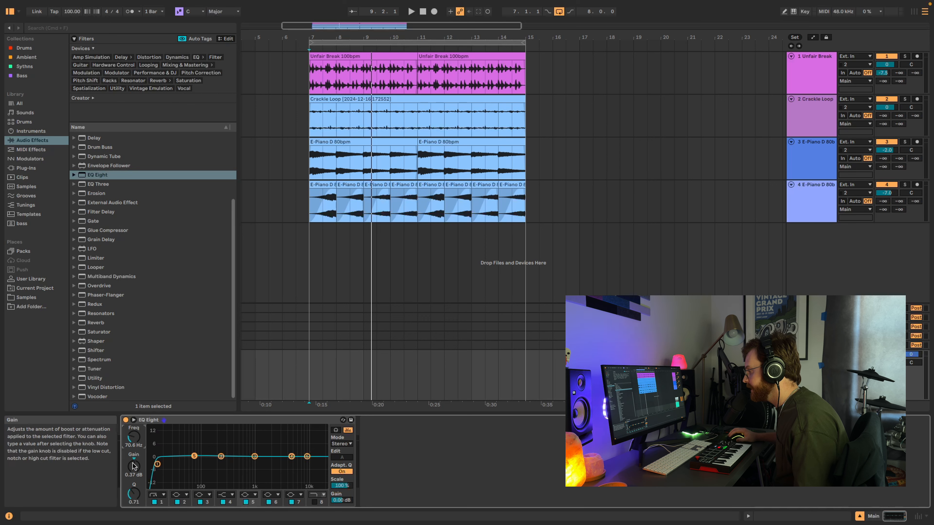
{"action": "left_click_drag", "start_coordinate": [138, 451], "coordinate": [133, 436]}
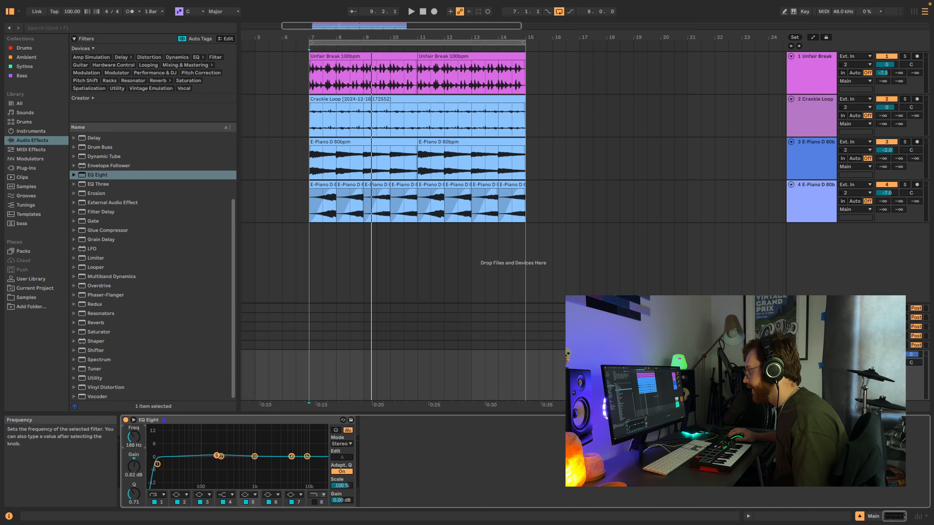
{"action": "left_click_drag", "start_coordinate": [133, 437], "coordinate": [134, 444]}
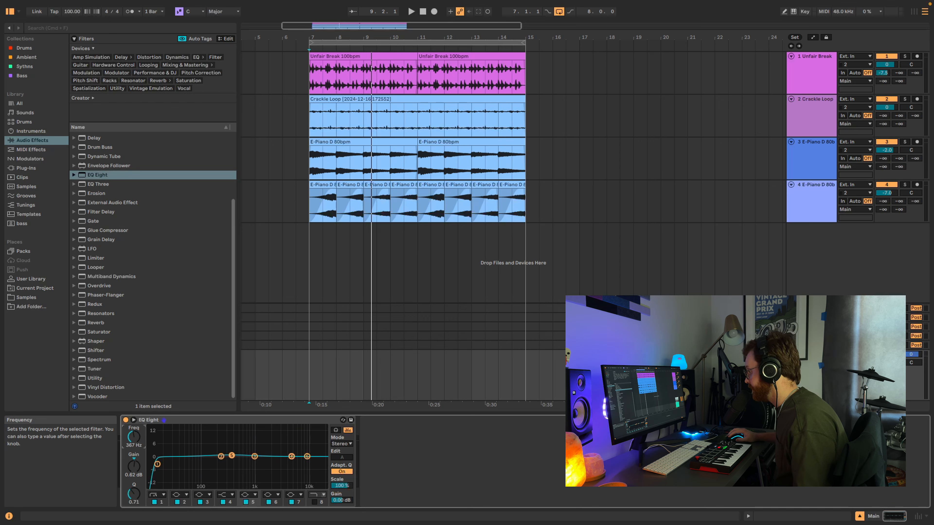
{"action": "left_click_drag", "start_coordinate": [134, 437], "coordinate": [134, 482]}
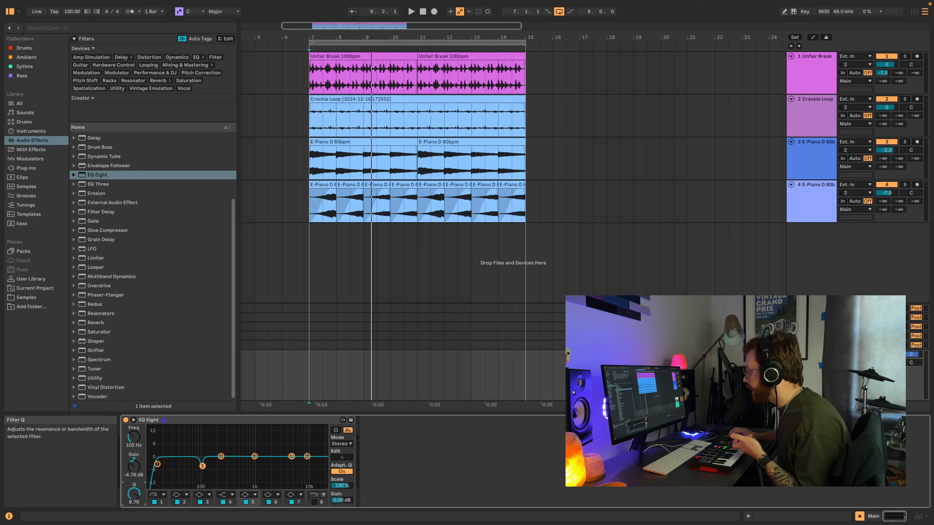
- Deepen band 5 to about -10.5 dB near 98 Hz, comparing a very narrow Q of 18 with a wider Q of about 3.3
{"action": "left_click_drag", "start_coordinate": [202, 466], "coordinate": [202, 479]}
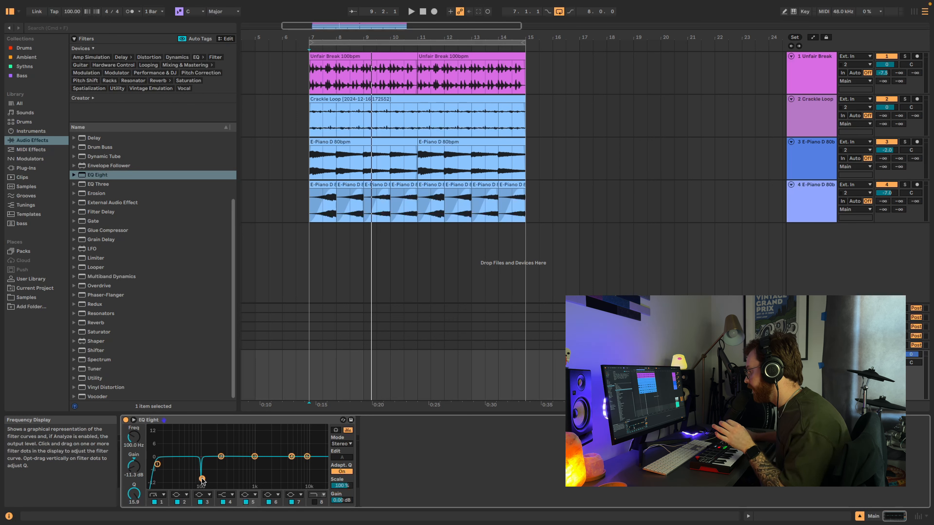
{"action": "left_click_drag", "start_coordinate": [133, 494], "coordinate": [133, 496]}
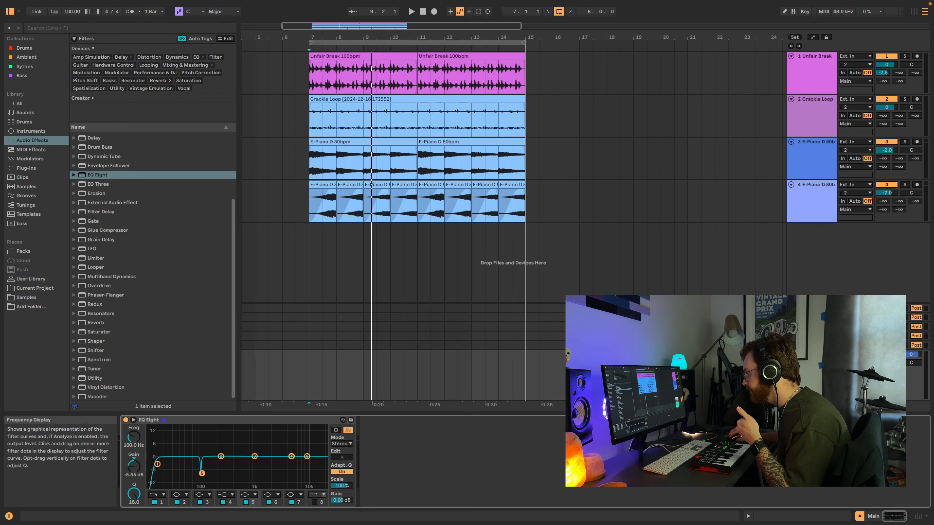
{"action": "mouse_move", "coordinate": [202, 474]}
{"action": "left_mouse_down"}
{"action": "mouse_move", "coordinate": [200, 436]}
{"action": "mouse_move", "coordinate": [202, 477]}
{"action": "left_mouse_up"}
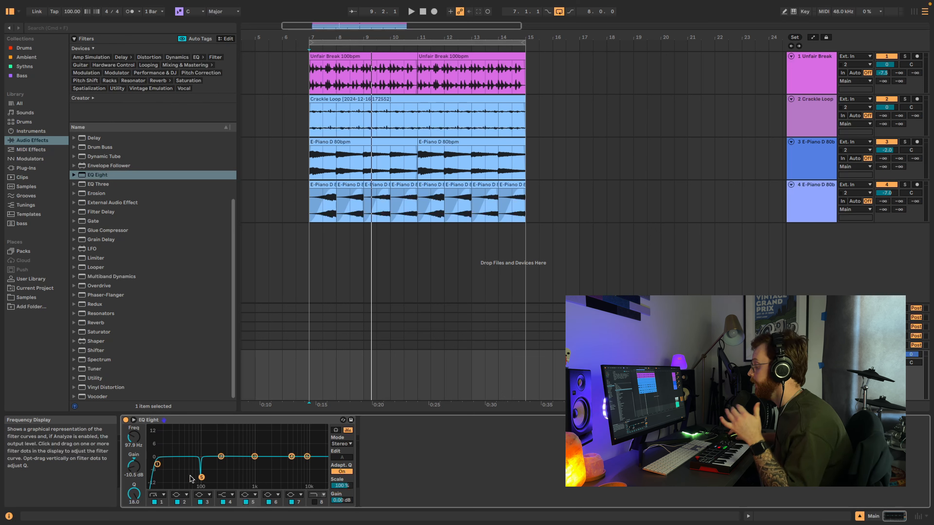
{"action": "left_click_drag", "start_coordinate": [201, 477], "coordinate": [201, 485]}
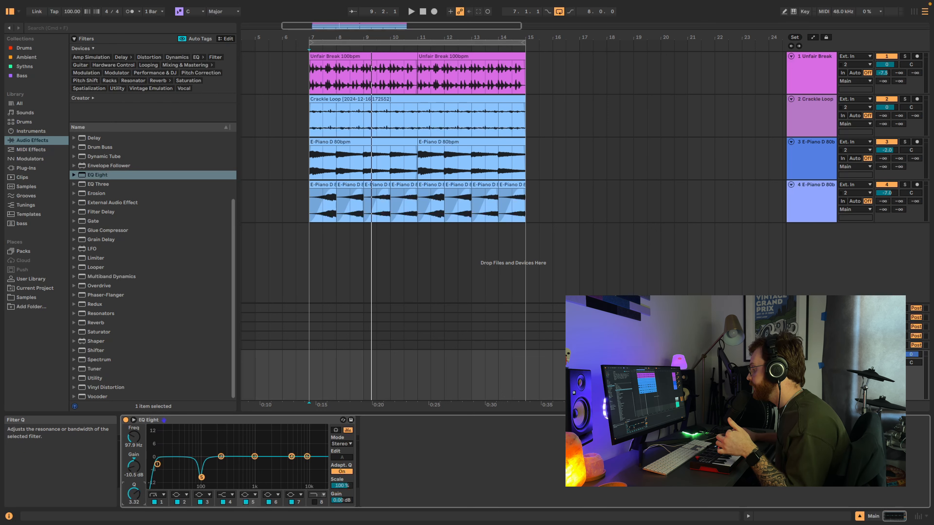
{"action": "mouse_move", "coordinate": [134, 493]}
{"action": "left_mouse_down"}
{"action": "mouse_move", "coordinate": [133, 510]}
{"action": "mouse_move", "coordinate": [134, 480]}
{"action": "left_mouse_up"}
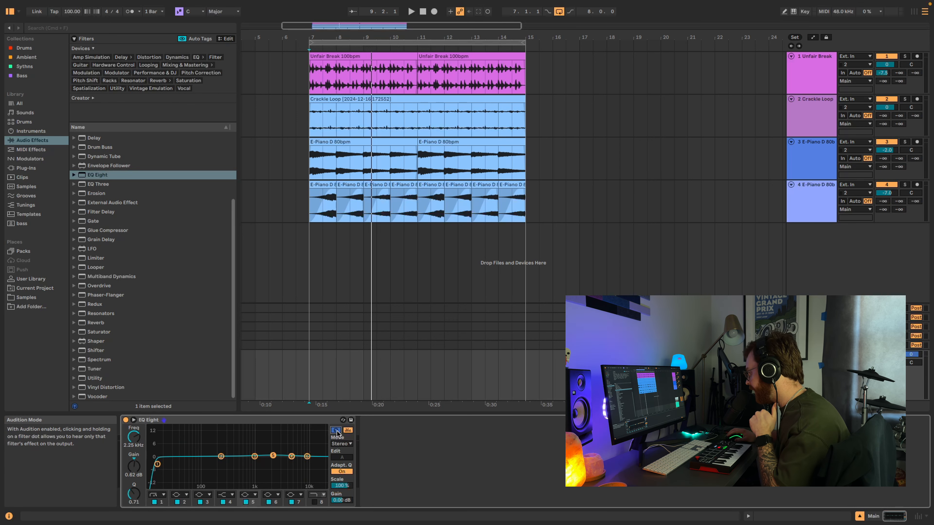
- Enable Audition mode and solo-listen to band 5 during playback, raising it to about 10.9 kHz with 11.3 dB of gain
{"action": "left_click", "coordinate": [336, 430]}
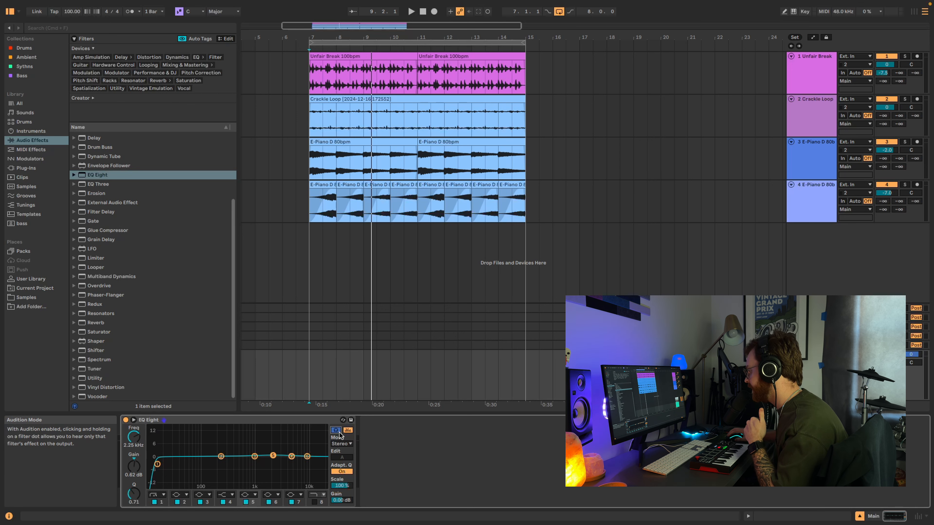
{"action": "left_click_drag", "start_coordinate": [273, 456], "coordinate": [270, 445]}
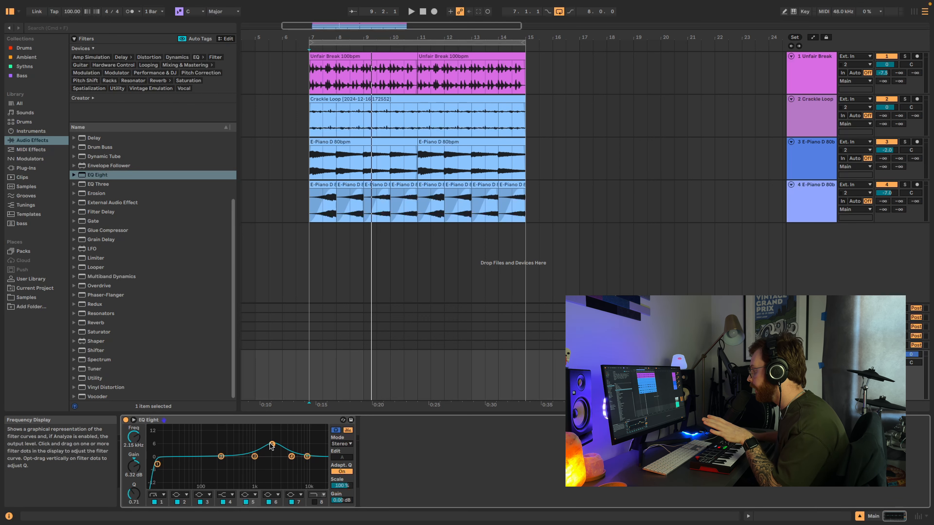
{"action": "key", "text": "space"}
{"action": "left_click_drag", "start_coordinate": [274, 445], "coordinate": [310, 435]}
{"action": "key", "text": "space"}
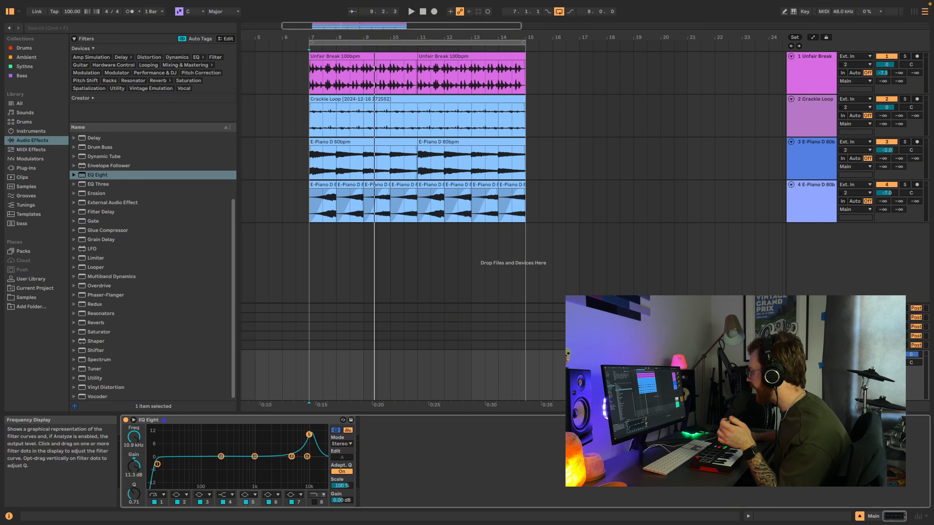
- Narrow band 5 to a Q of 10.5 and audition it during playback at about 11.6 kHz with 13.3 dB of gain
{"action": "left_click_drag", "start_coordinate": [134, 494], "coordinate": [134, 473]}
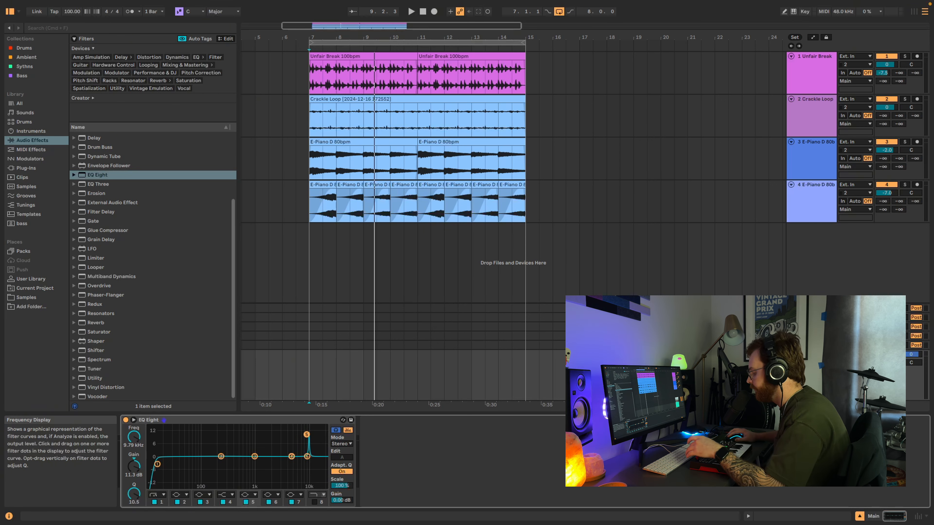
{"action": "key", "text": "space"}
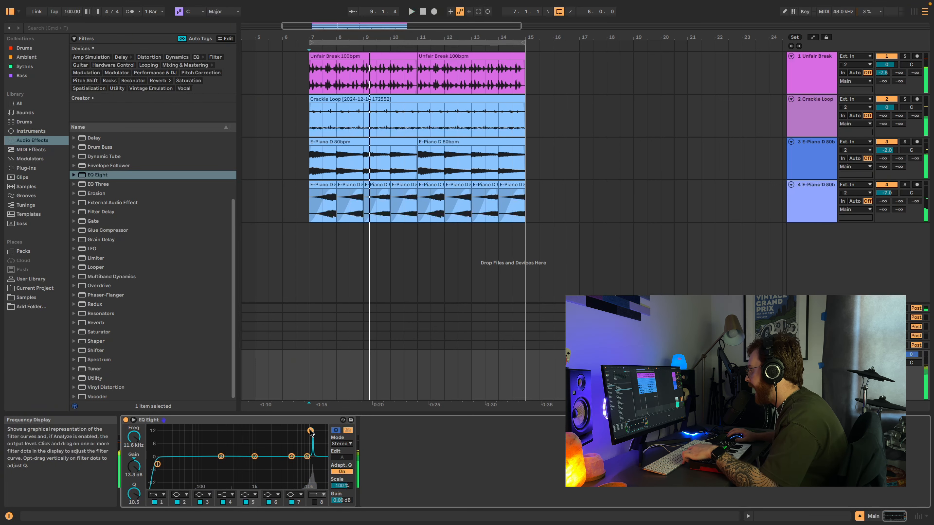
{"action": "left_click_drag", "start_coordinate": [309, 437], "coordinate": [310, 433]}
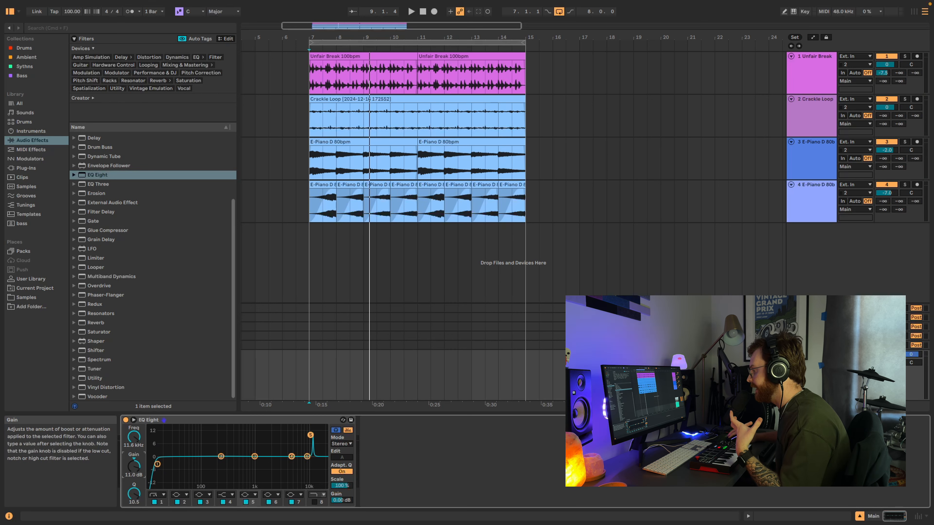
- Pull band 5 down to about -14.3 dB, restore a boost of about 10.8 dB at 11.9 kHz, and widen its Q to 2.82
{"action": "left_click_drag", "start_coordinate": [133, 467], "coordinate": [133, 522]}
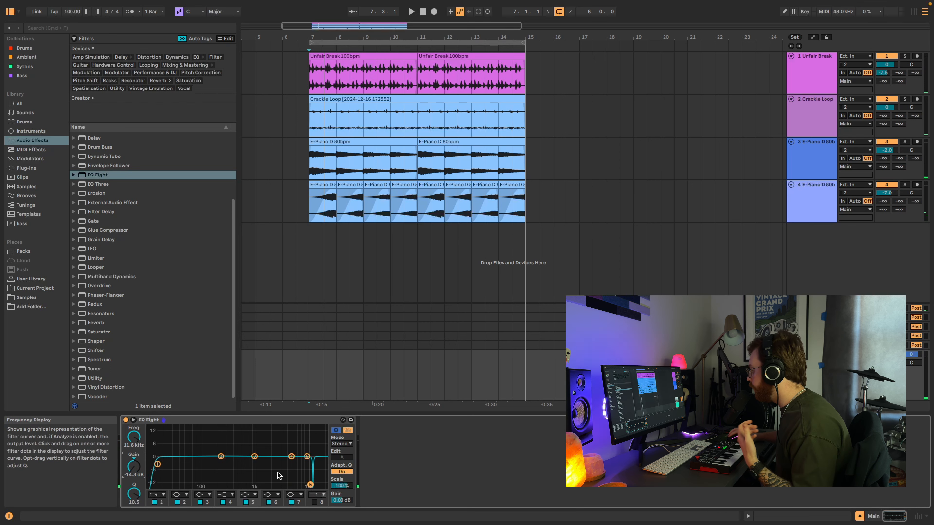
{"action": "left_click_drag", "start_coordinate": [311, 485], "coordinate": [311, 436]}
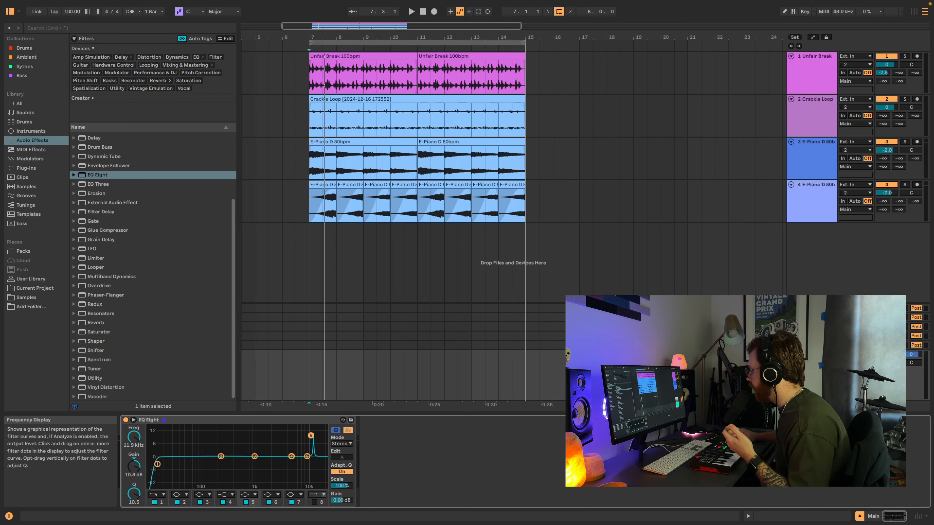
{"action": "left_click_drag", "start_coordinate": [134, 494], "coordinate": [134, 512]}
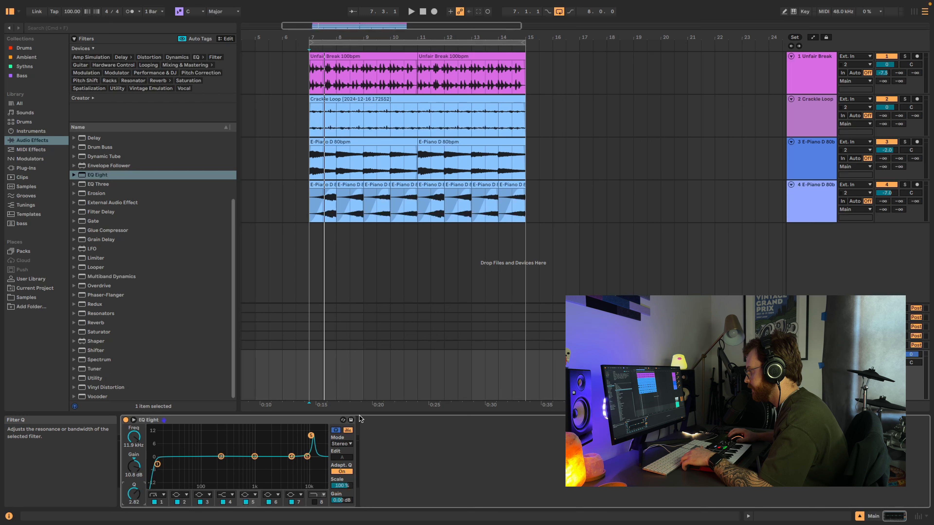
- Play the loop while sweeping the boosted band 5 down to about 126 Hz, and adjust its Q to about 1.8
{"action": "key", "text": "space"}
{"action": "left_click_drag", "start_coordinate": [311, 436], "coordinate": [207, 437]}
{"action": "key", "text": "space"}
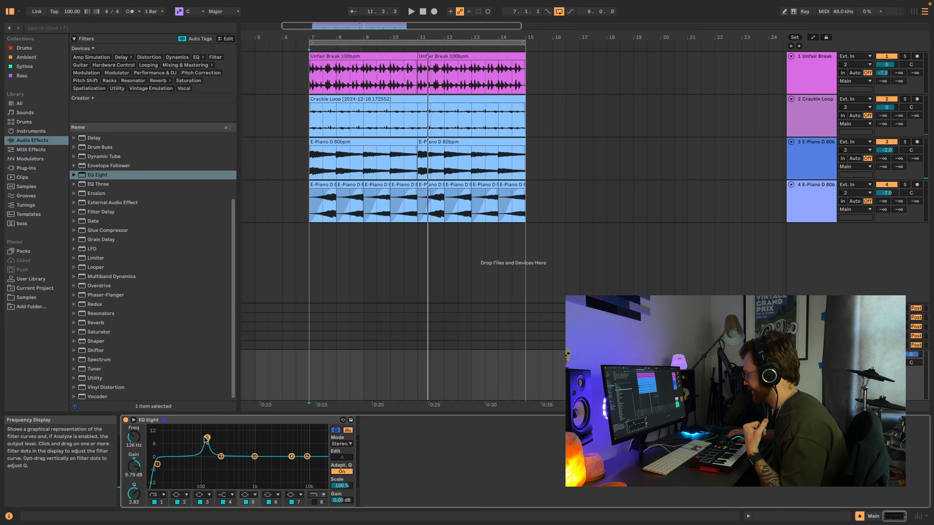
{"action": "left_click_drag", "start_coordinate": [133, 493], "coordinate": [132, 476]}
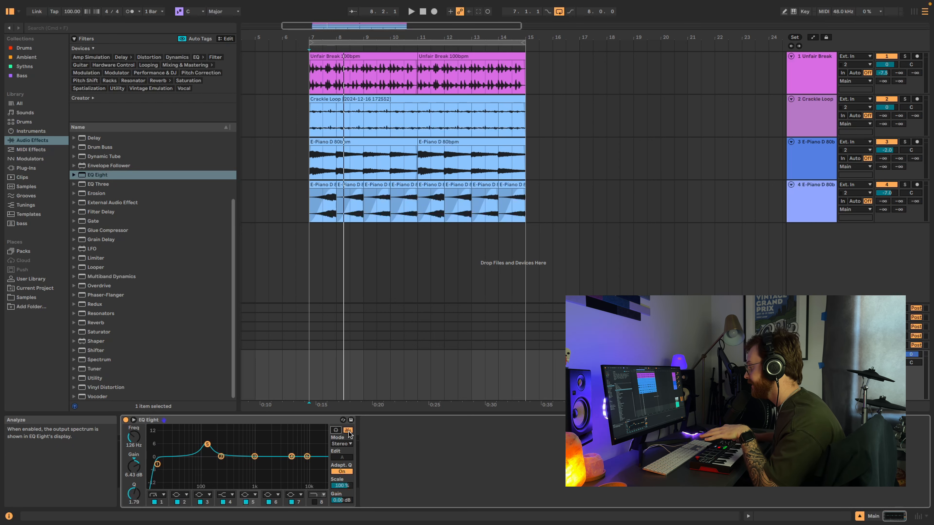
- Toggle EQ Eight's Analyze spectrum display while playing the loop, leaving the spectrum switched off and playback stopped
{"action": "left_click", "coordinate": [348, 431]}
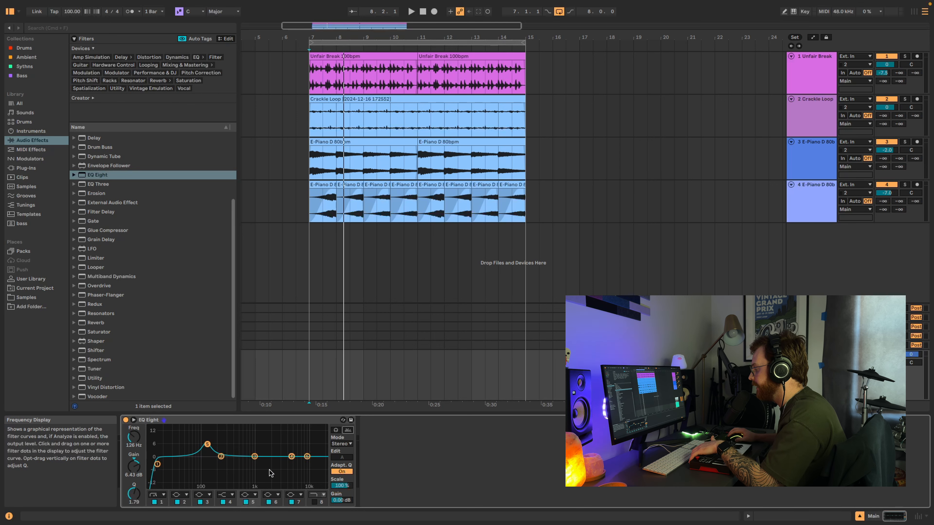
{"action": "key", "text": "space"}
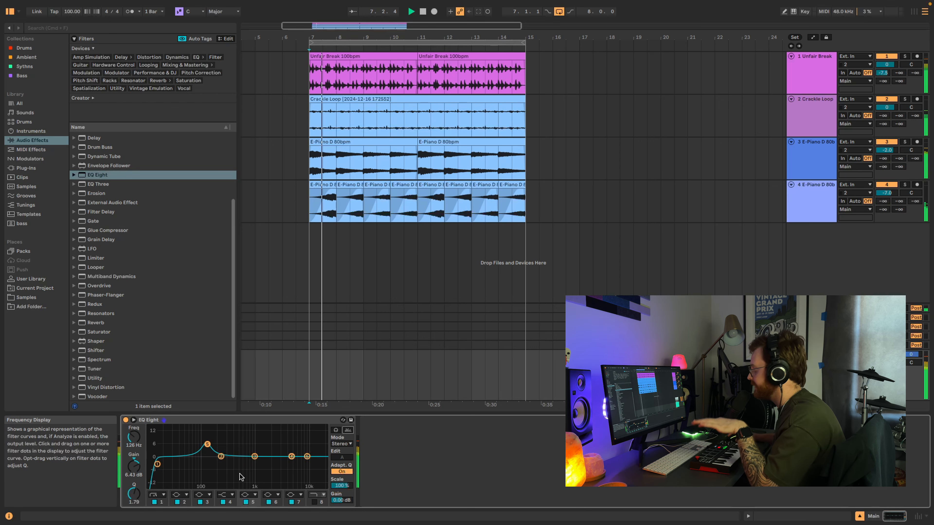
{"action": "left_click", "coordinate": [348, 430]}
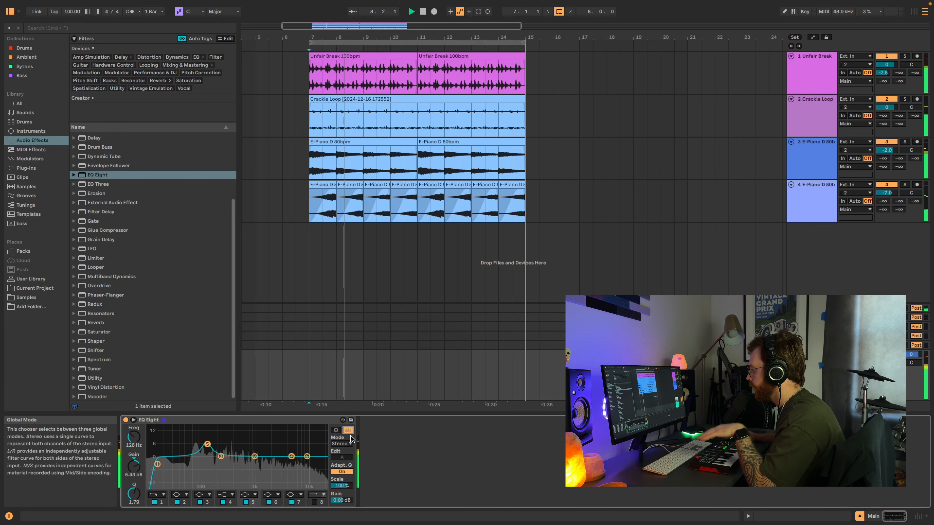
{"action": "left_click", "coordinate": [348, 430]}
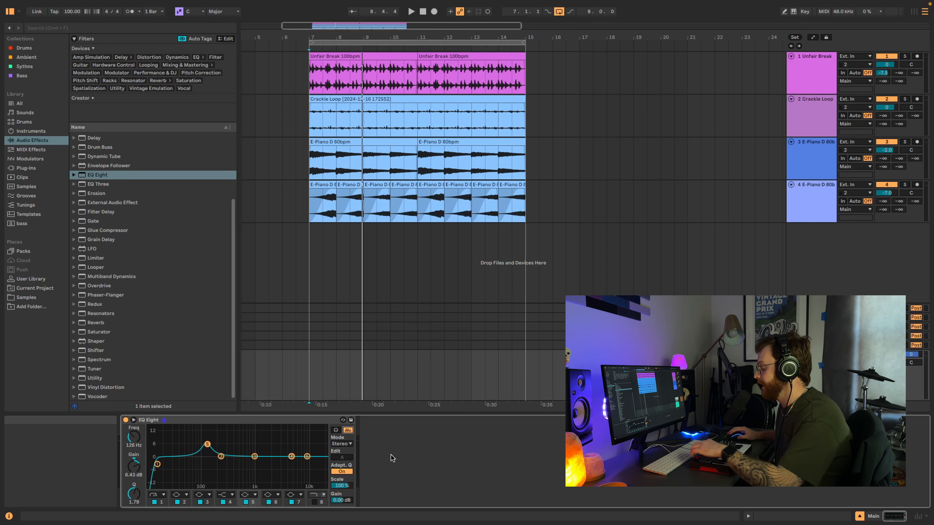
{"action": "key", "text": "space"}
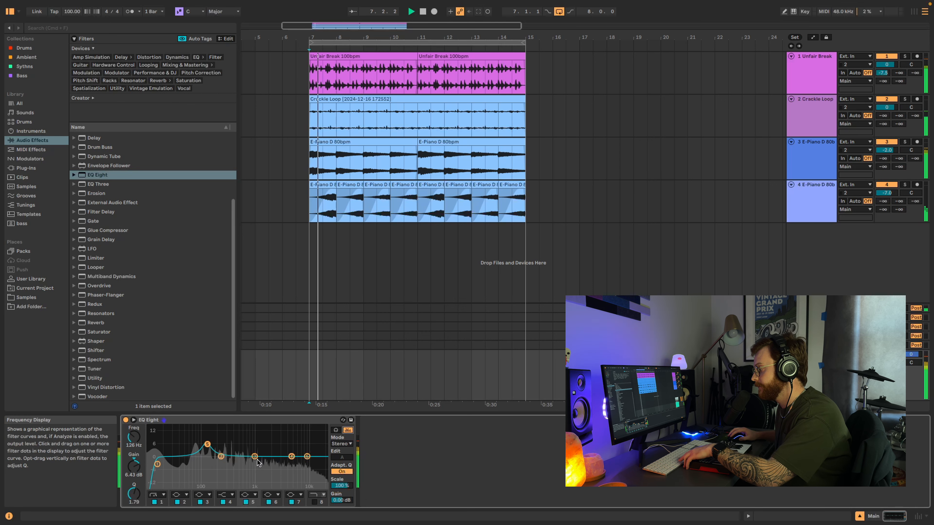
{"action": "key", "text": "space"}
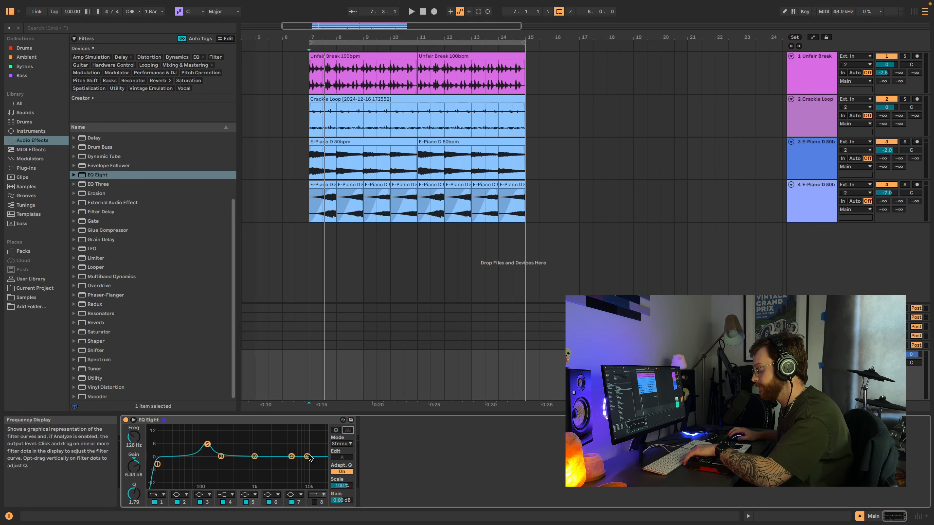
{"action": "key", "text": "space"}
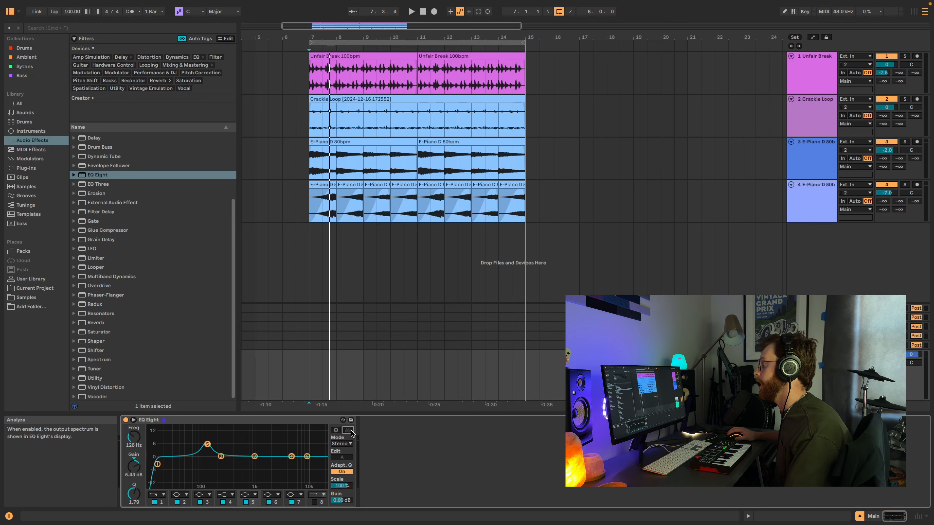
- Switch EQ Eight to L/R mode, flatten the left channel's band 5, and boost its band 6 by about 5.6 dB at 4.17 kHz
{"action": "left_click", "coordinate": [347, 445]}
{"action": "left_click", "coordinate": [348, 444]}
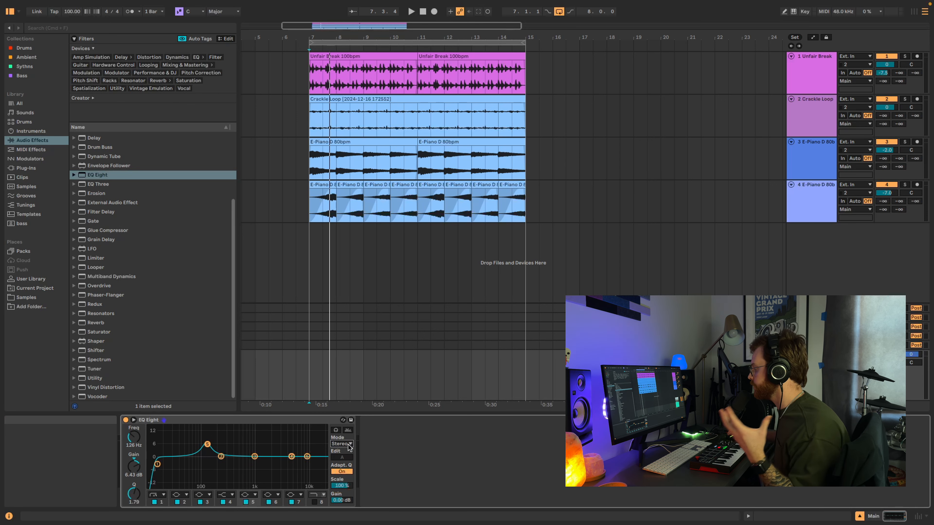
{"action": "left_click", "coordinate": [349, 445]}
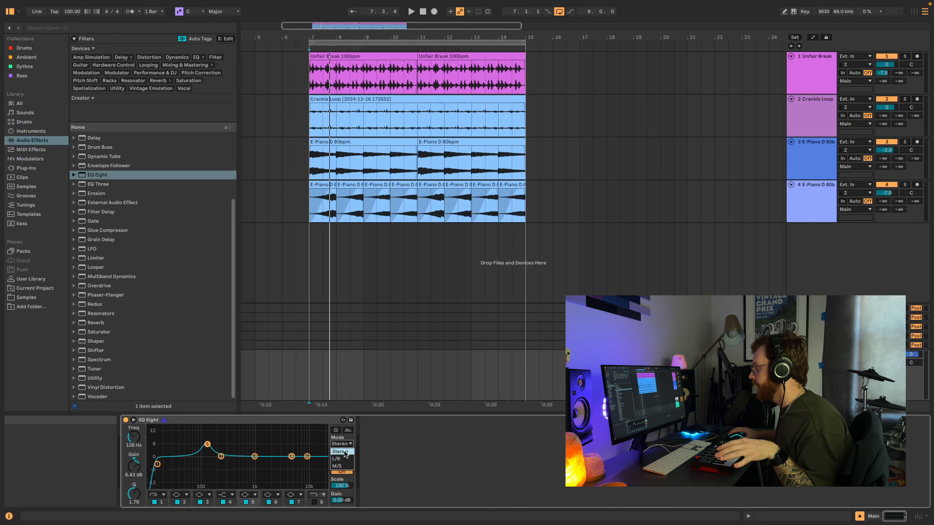
{"action": "left_click", "coordinate": [337, 459]}
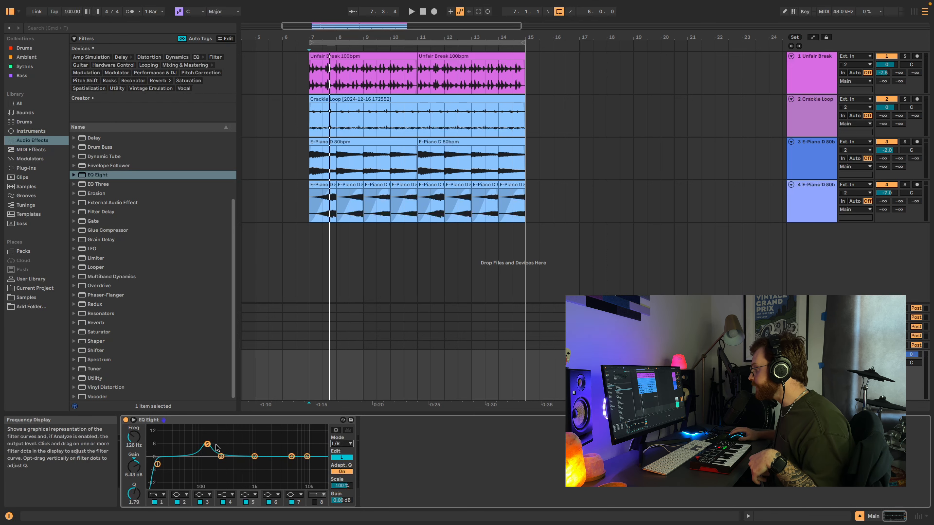
{"action": "left_click_drag", "start_coordinate": [208, 445], "coordinate": [206, 457]}
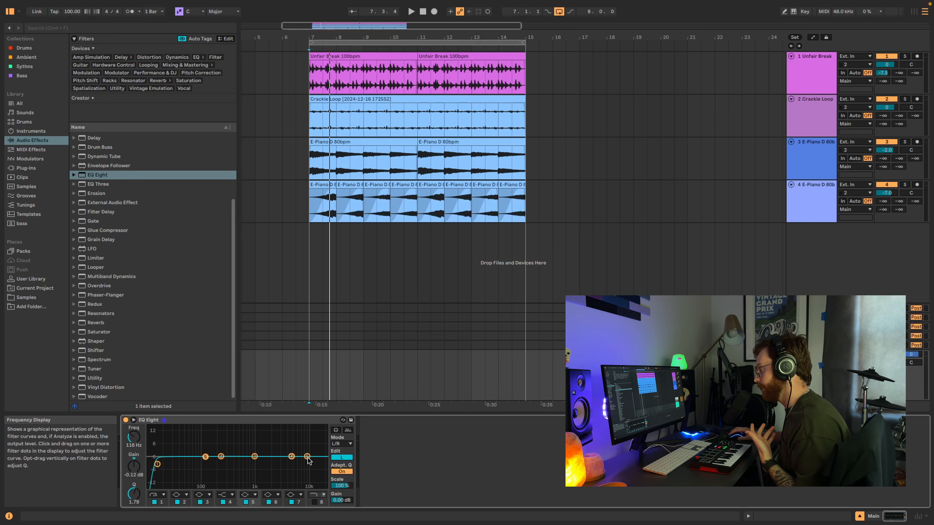
{"action": "left_click_drag", "start_coordinate": [308, 457], "coordinate": [286, 442]}
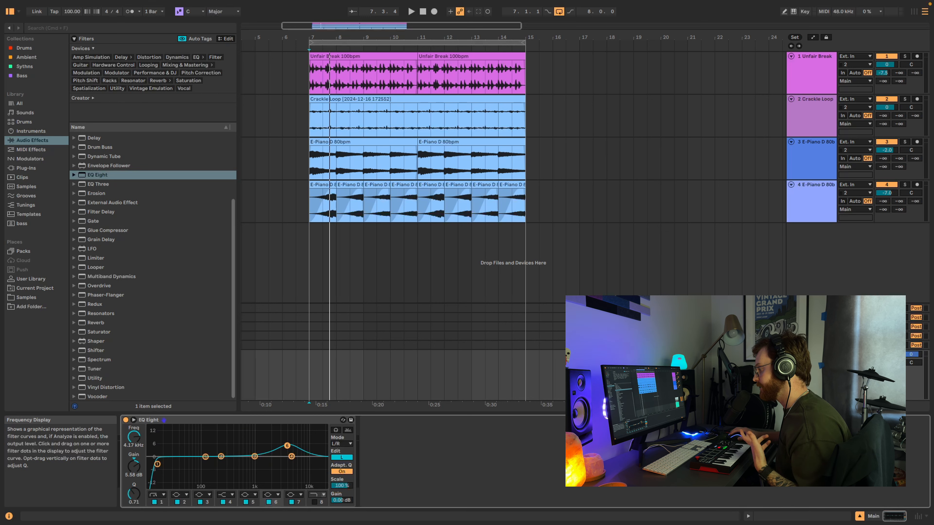
- Edit the right channel, enabling its band 1 low cut and raising the cutoff well above 100 Hz
{"action": "left_click", "coordinate": [335, 458]}
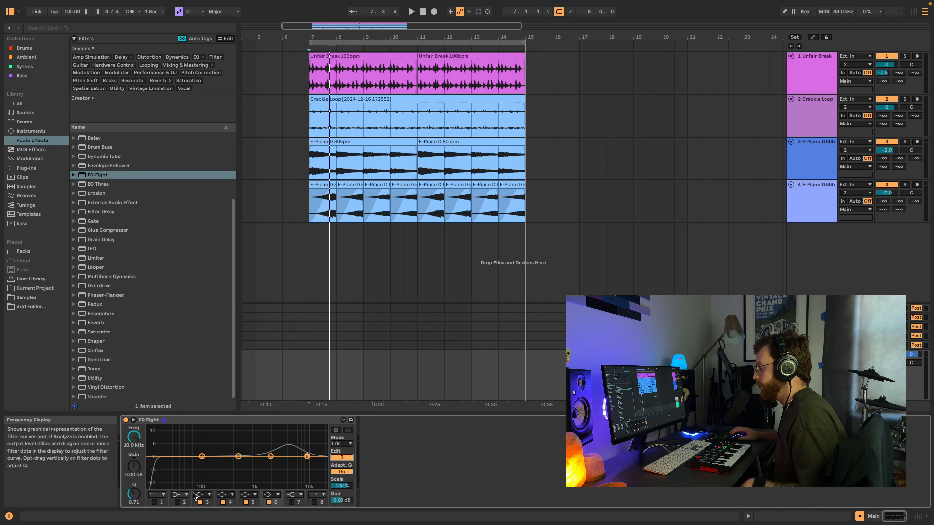
{"action": "left_click", "coordinate": [154, 503]}
{"action": "left_click_drag", "start_coordinate": [158, 460], "coordinate": [232, 463]}
- Enable the left channel's band 8 high cut at about 170 Hz and play the loop briefly to hear the split
{"action": "left_click", "coordinate": [341, 458]}
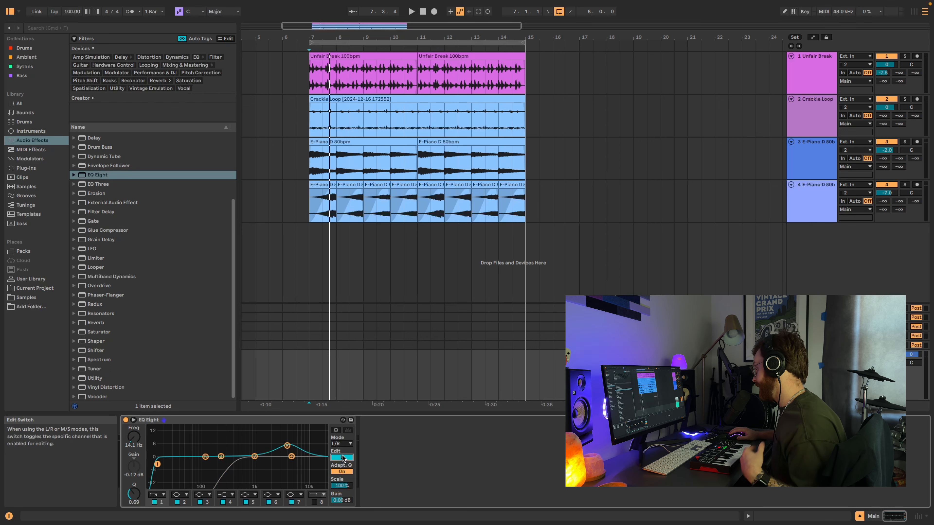
{"action": "left_click", "coordinate": [315, 502]}
{"action": "left_click_drag", "start_coordinate": [321, 465], "coordinate": [215, 463]}
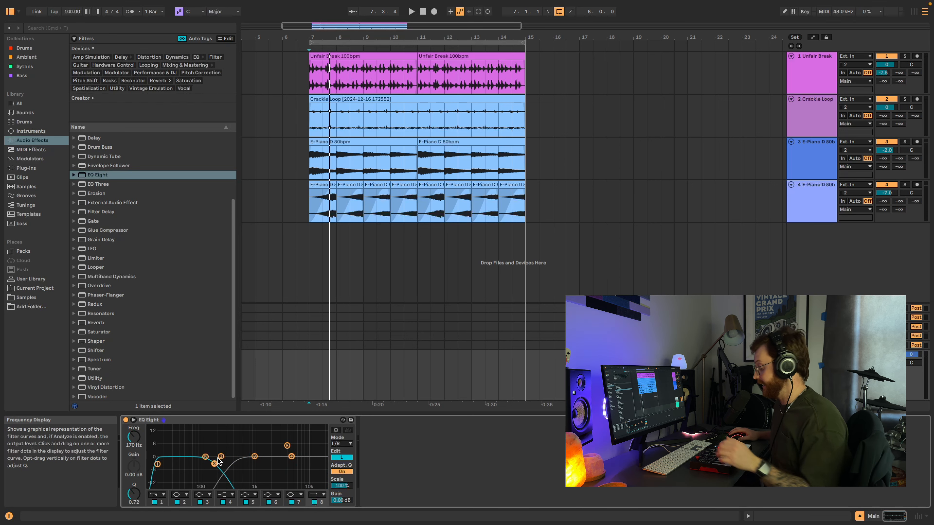
{"action": "key", "text": "space"}
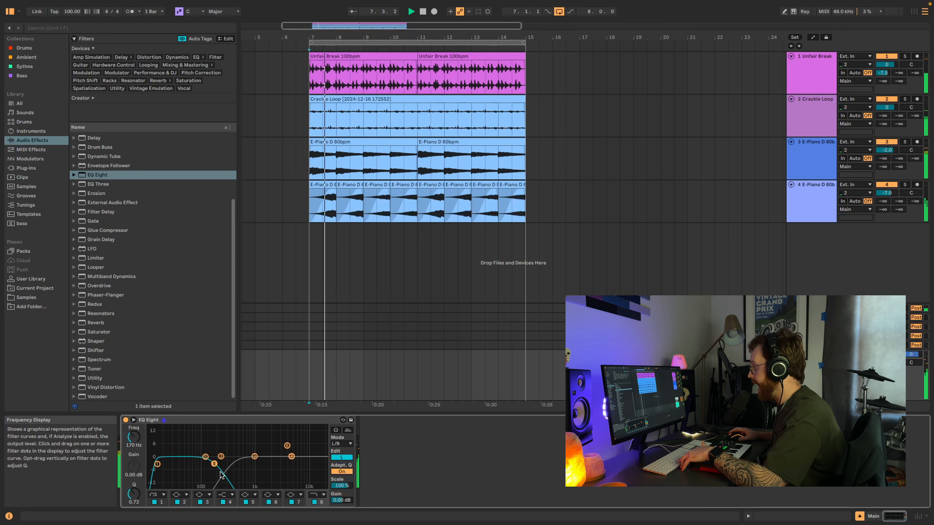
{"action": "key", "text": "space"}
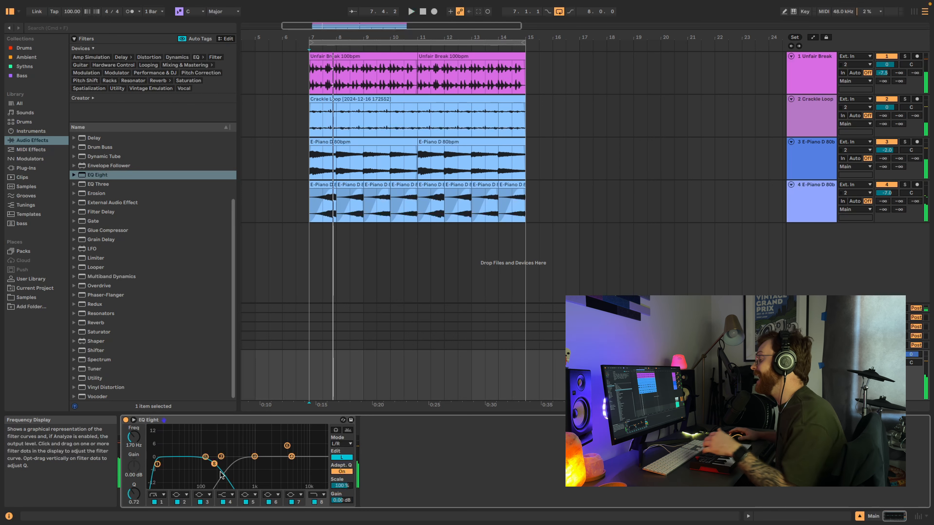
- Switch to M/S mode, move the mid channel's band 8 high cut beyond 14 kHz, and reduce band 6 to about 0.6 dB at 4.08 kHz
{"action": "left_click", "coordinate": [339, 444]}
{"action": "left_click", "coordinate": [344, 463]}
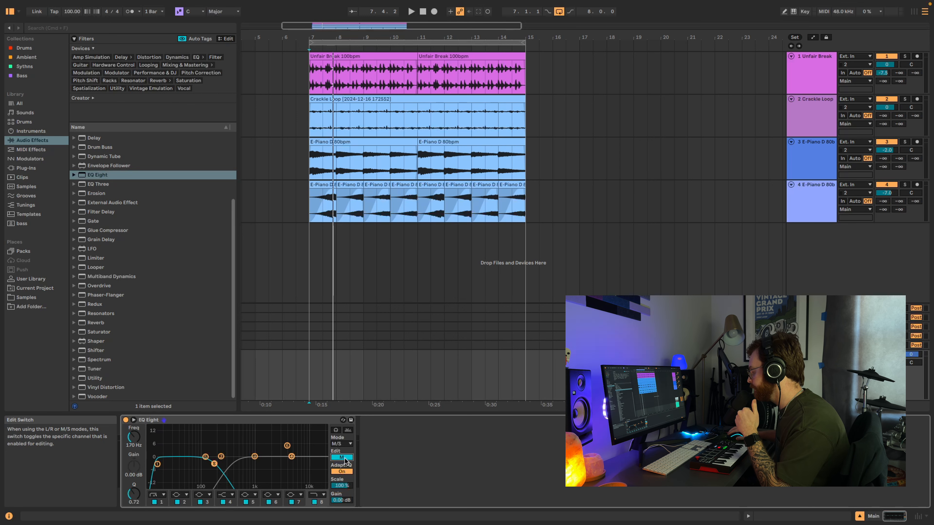
{"action": "left_click_drag", "start_coordinate": [215, 464], "coordinate": [315, 470]}
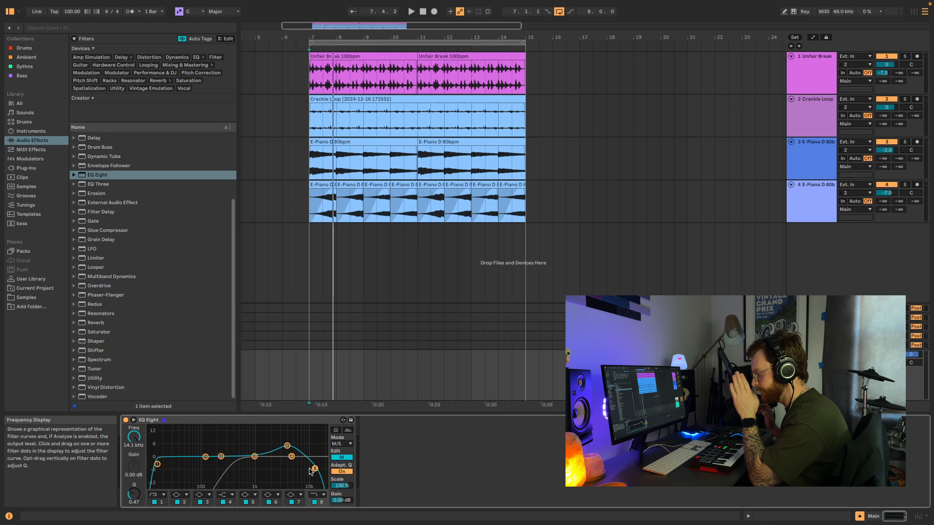
{"action": "left_click_drag", "start_coordinate": [315, 469], "coordinate": [286, 456]}
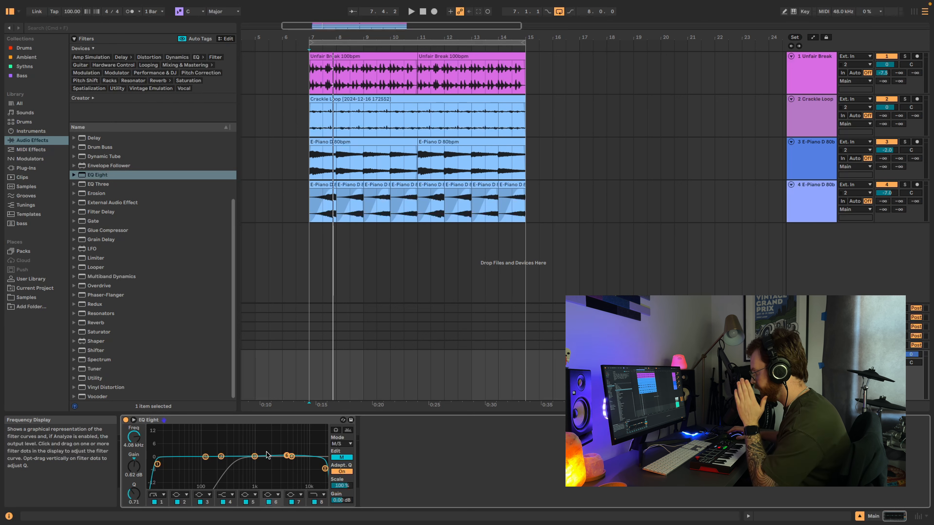
- Edit the side channel, sweeping its band 1 low cut through about 119 Hz and 278 Hz, then down to about 42.6 Hz
{"action": "left_click", "coordinate": [333, 458]}
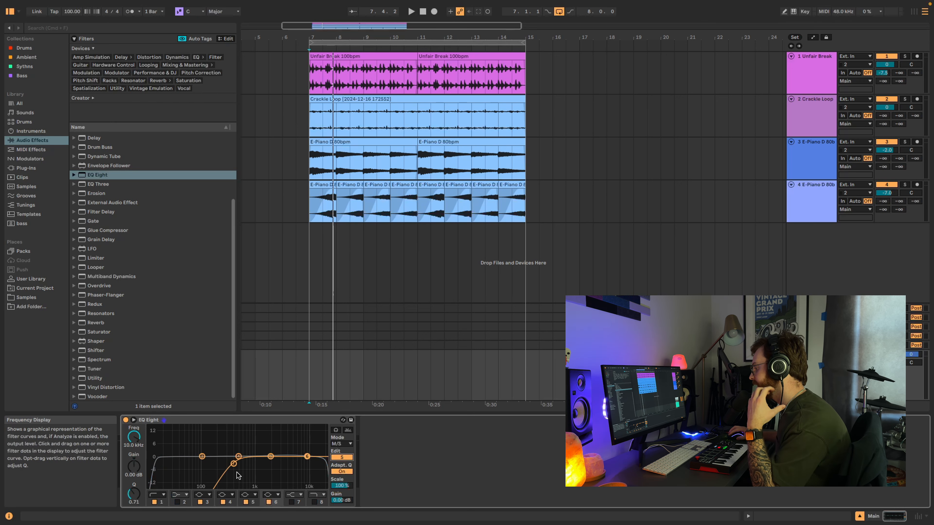
{"action": "left_click", "coordinate": [230, 465]}
{"action": "left_click_drag", "start_coordinate": [231, 465], "coordinate": [205, 465]}
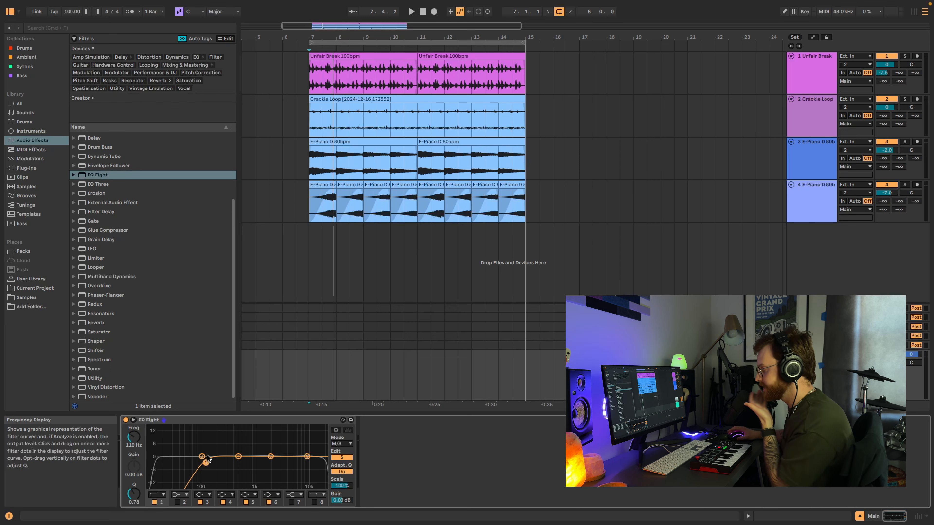
{"action": "left_click_drag", "start_coordinate": [207, 465], "coordinate": [226, 466]}
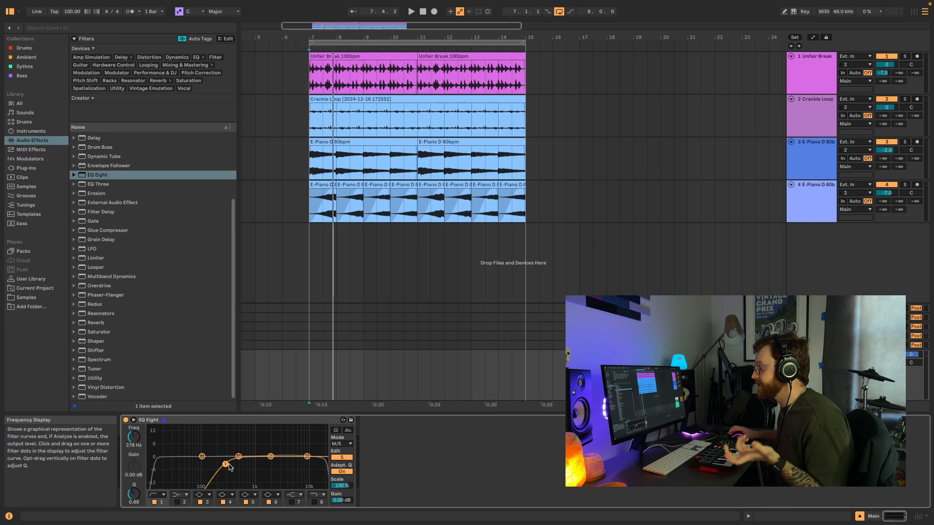
{"action": "left_click_drag", "start_coordinate": [225, 464], "coordinate": [183, 470]}
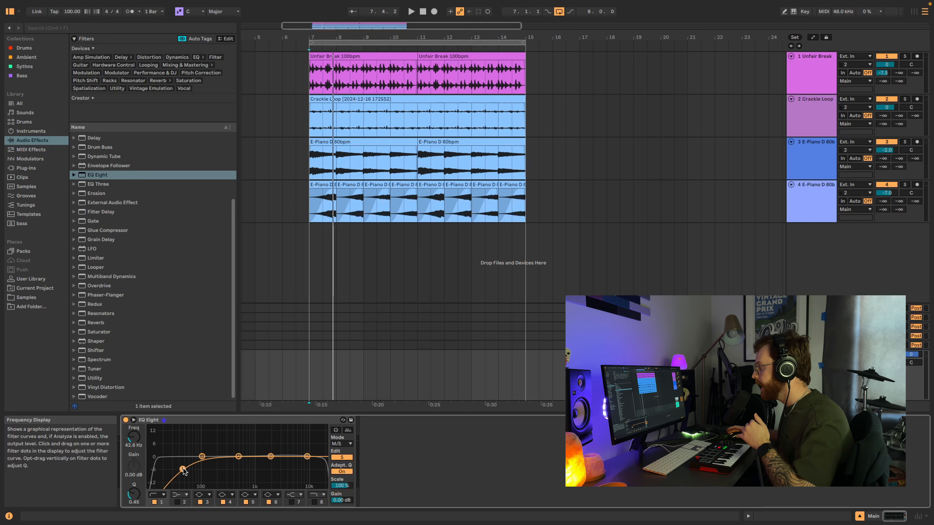
- Turn the side channel's band 6 into a high shelf of about 4.6 dB at 4.84 kHz, and move the band 1 low cut to about 141 Hz
{"action": "left_click_drag", "start_coordinate": [307, 457], "coordinate": [287, 447]}
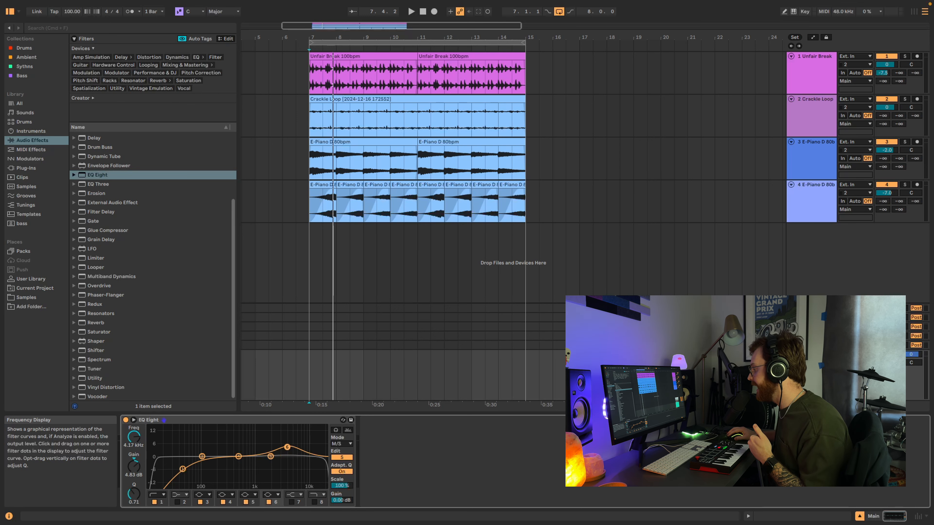
{"action": "left_click", "coordinate": [277, 497]}
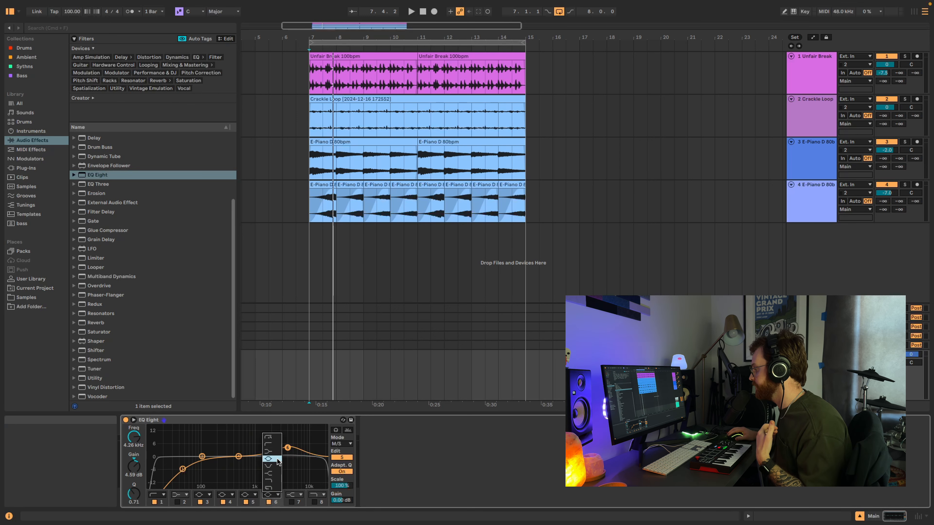
{"action": "left_click", "coordinate": [277, 473]}
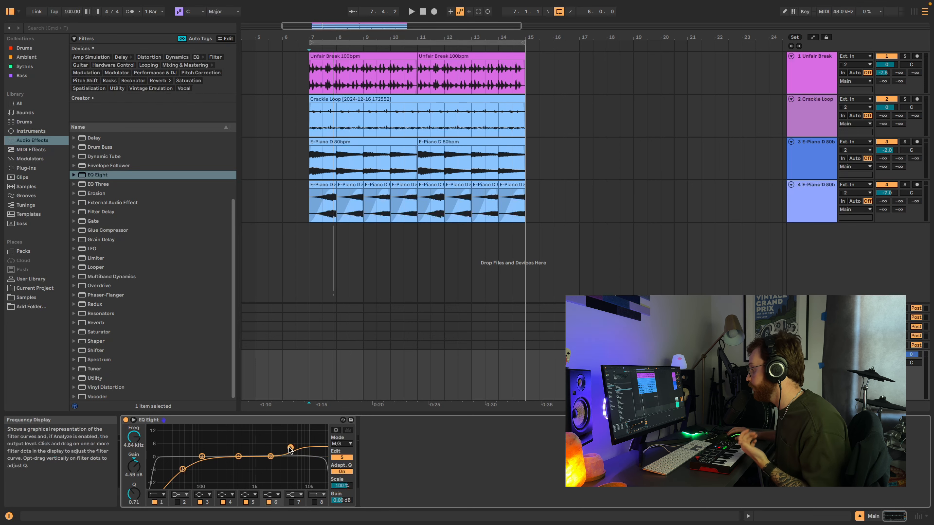
{"action": "left_click_drag", "start_coordinate": [181, 470], "coordinate": [209, 465]}
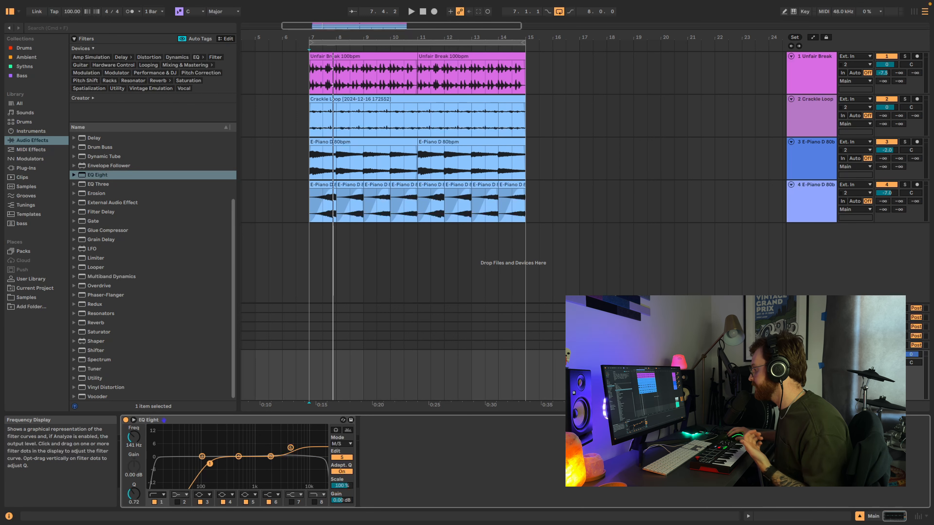
- Return to the mid channel, nudge the band 8 high cut, and boost band 5 by about 4.3 dB at 53.9 Hz
{"action": "left_click", "coordinate": [342, 457]}
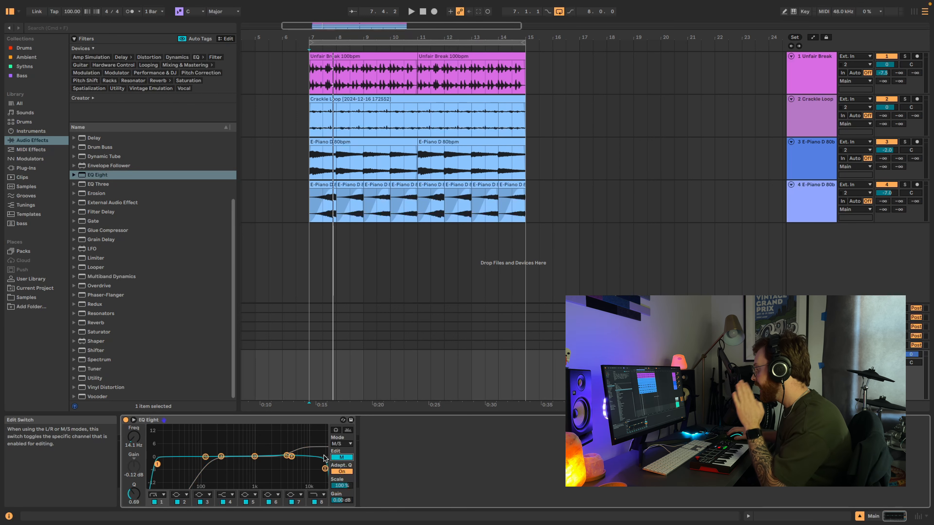
{"action": "left_click_drag", "start_coordinate": [325, 469], "coordinate": [325, 467]}
{"action": "left_click_drag", "start_coordinate": [157, 465], "coordinate": [188, 448]}
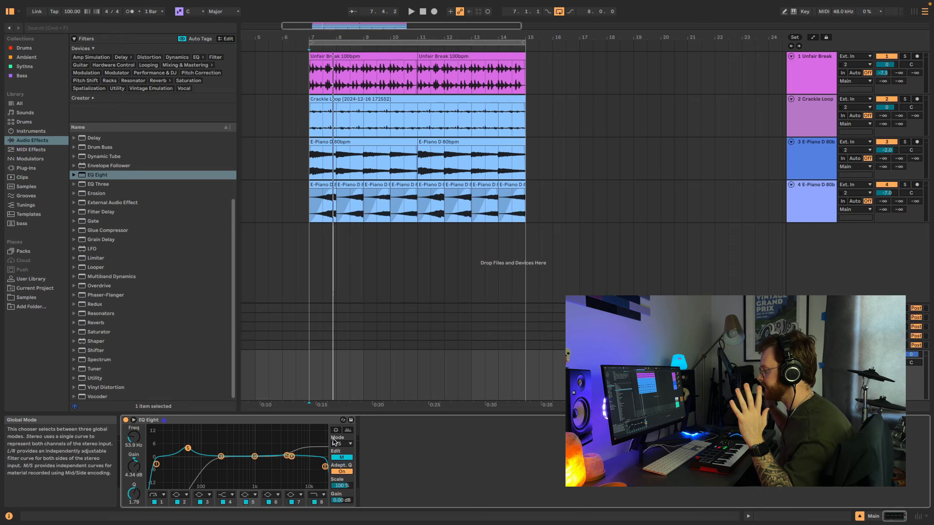
- Play the loop while raising the side channel's low cut to about 255 Hz, and flatten its band 6 shelf to about -0.12 dB at 3.83 kHz
{"action": "key", "text": "space"}
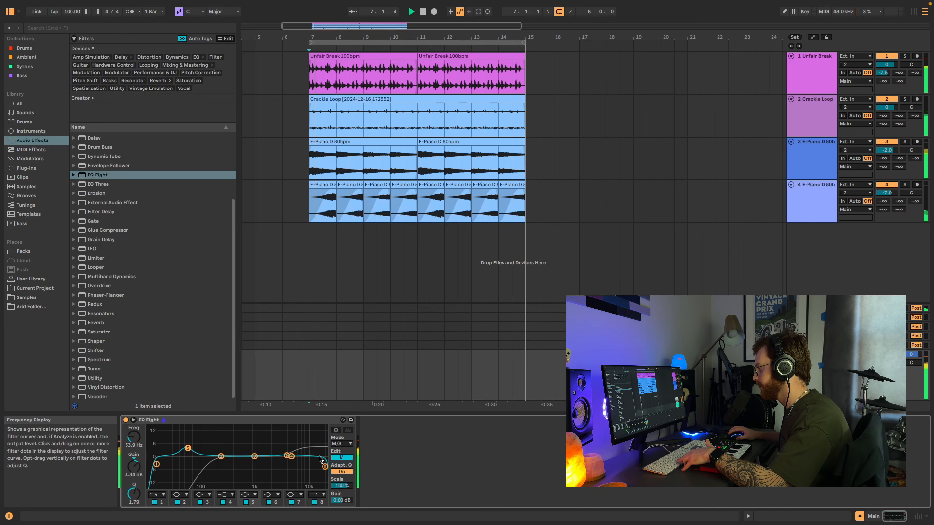
{"action": "left_click", "coordinate": [343, 458]}
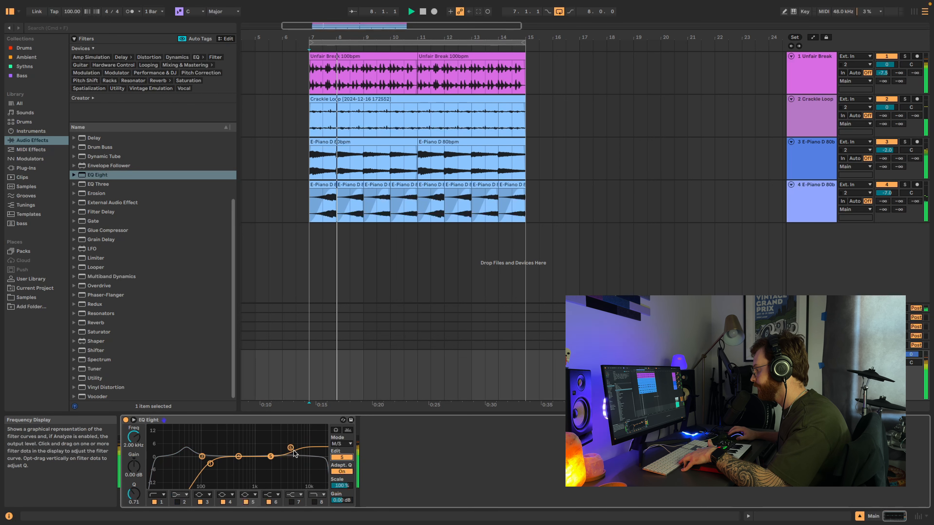
{"action": "mouse_move", "coordinate": [210, 464]}
{"action": "left_mouse_down"}
{"action": "mouse_move", "coordinate": [247, 461]}
{"action": "mouse_move", "coordinate": [224, 463]}
{"action": "left_mouse_up"}
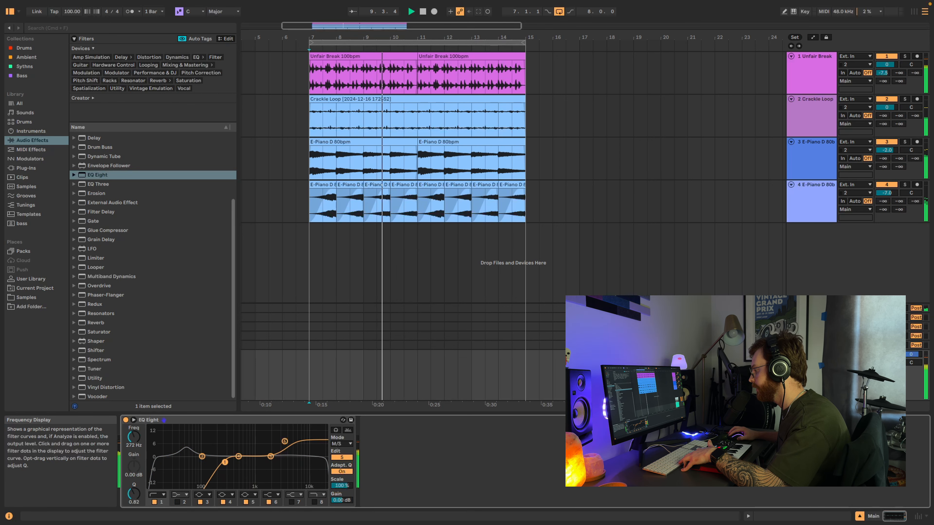
{"action": "key", "text": "space"}
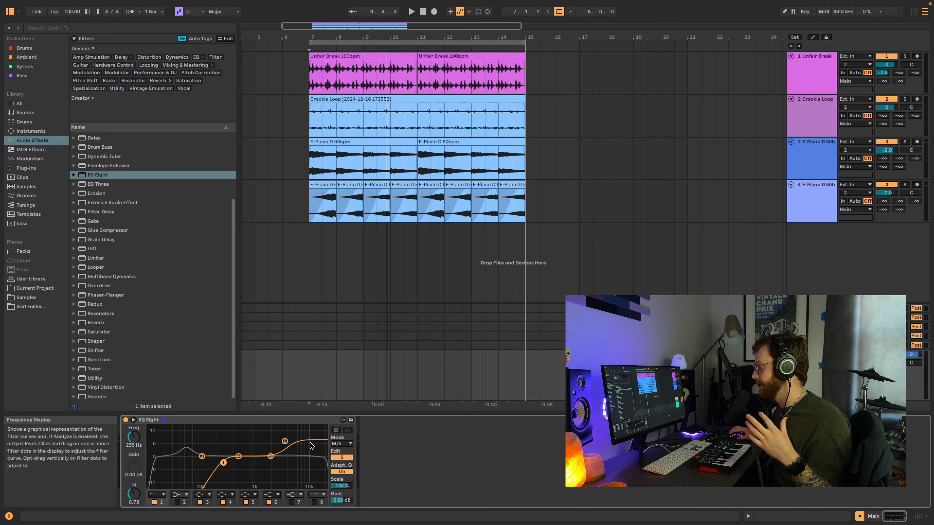
{"action": "left_click_drag", "start_coordinate": [284, 442], "coordinate": [285, 457]}
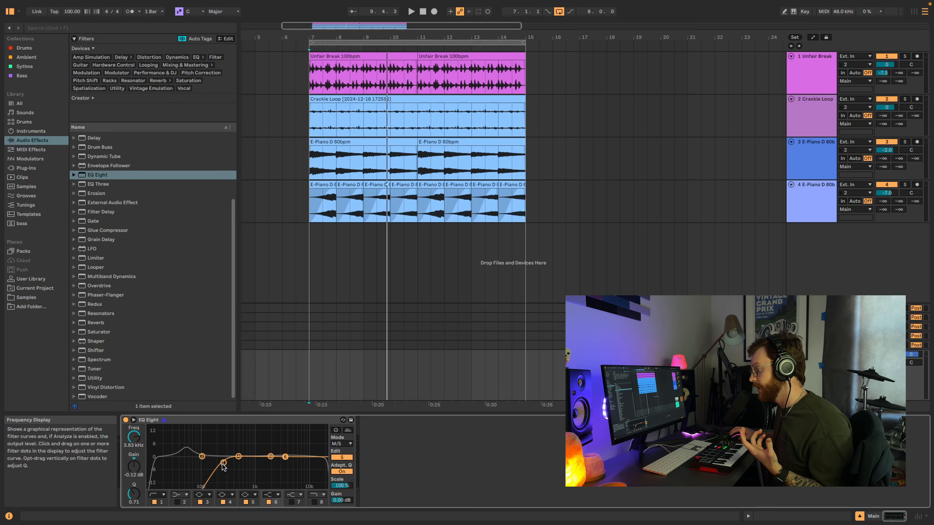
- Lower the side channel's band 1 low cut to about 62.6 Hz, and toggle Adaptive Q off and back on
{"action": "left_click_drag", "start_coordinate": [224, 463], "coordinate": [192, 462]}
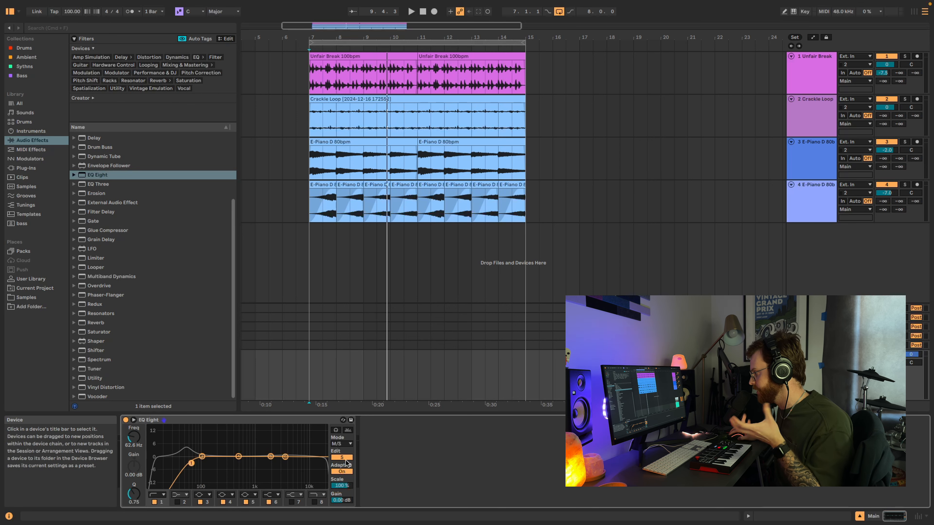
{"action": "left_click", "coordinate": [344, 458]}
{"action": "left_click", "coordinate": [348, 457]}
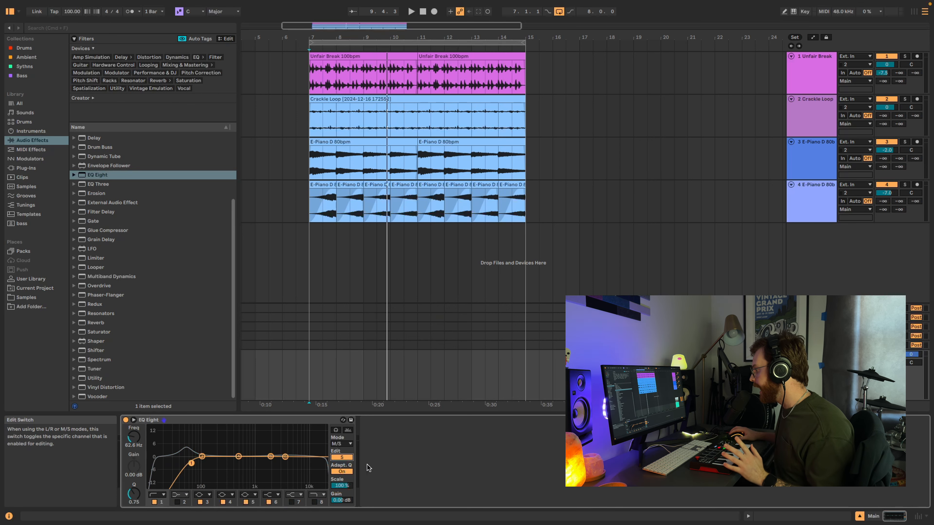
{"action": "left_click", "coordinate": [349, 471]}
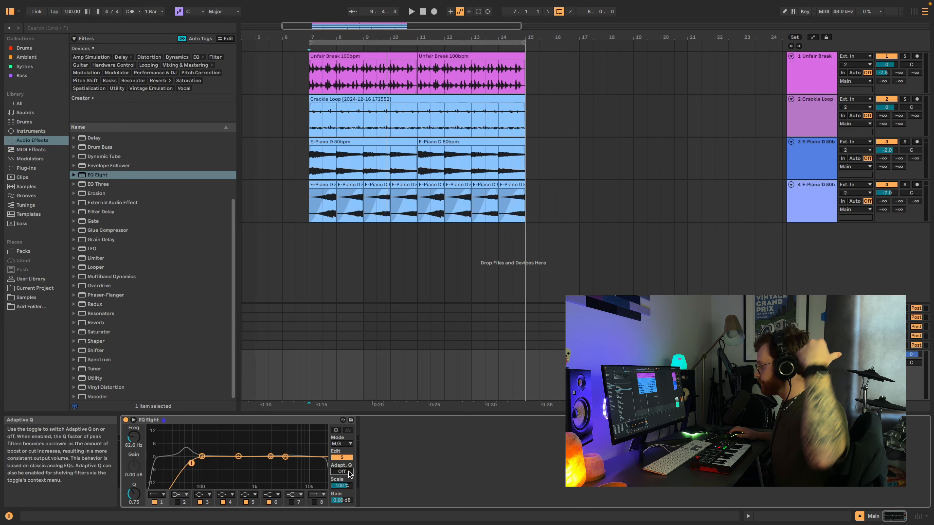
{"action": "left_click", "coordinate": [344, 473]}
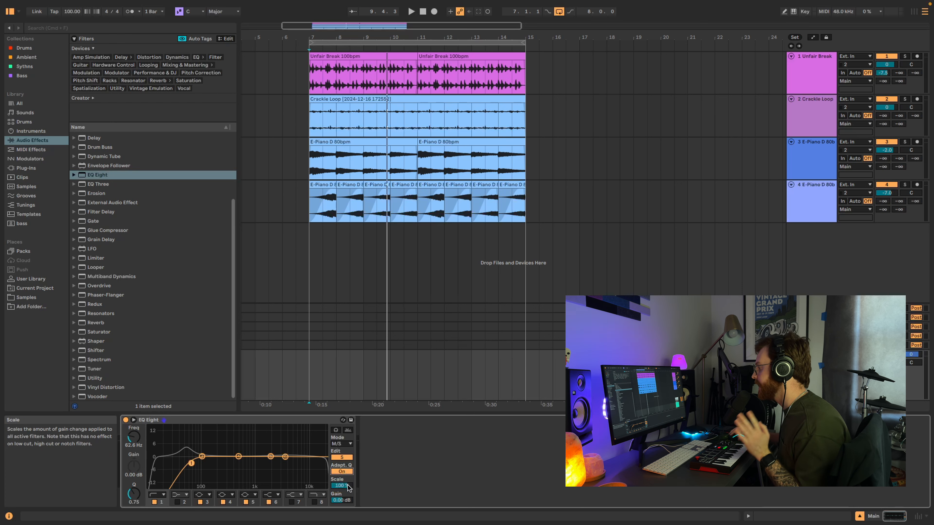
- Switch EQ Eight to Stereo mode and try Scale at 200% while setting band 5 to about 3.1 dB at 51.6 Hz, returning Scale to 100%
{"action": "left_click", "coordinate": [343, 445]}
{"action": "left_click", "coordinate": [344, 452]}
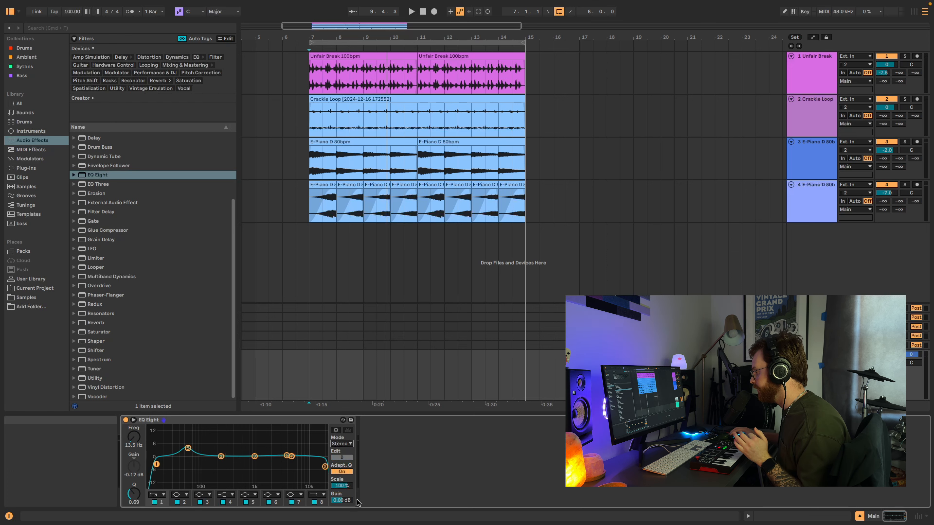
{"action": "left_click", "coordinate": [344, 486]}
{"action": "left_click_drag", "start_coordinate": [343, 486], "coordinate": [343, 449]}
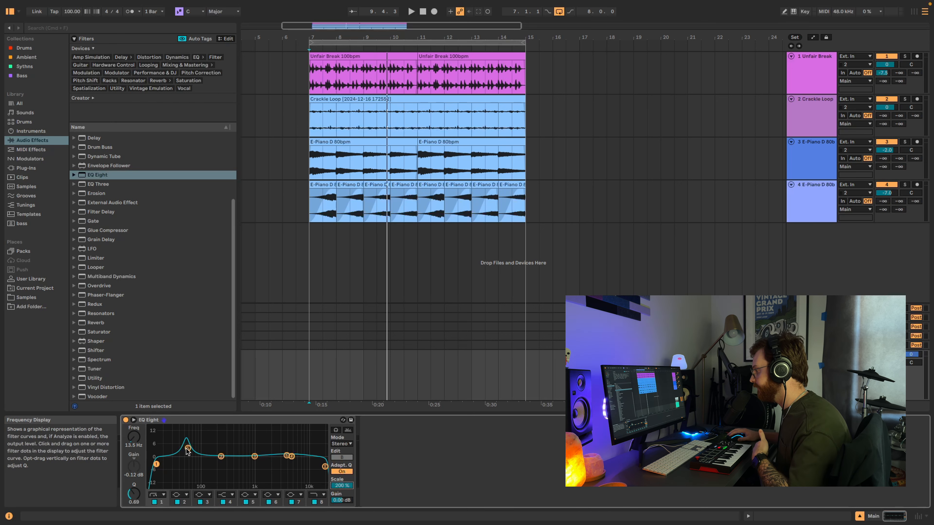
{"action": "mouse_move", "coordinate": [187, 448]}
{"action": "left_mouse_down"}
{"action": "mouse_move", "coordinate": [188, 458]}
{"action": "mouse_move", "coordinate": [187, 450]}
{"action": "left_mouse_up"}
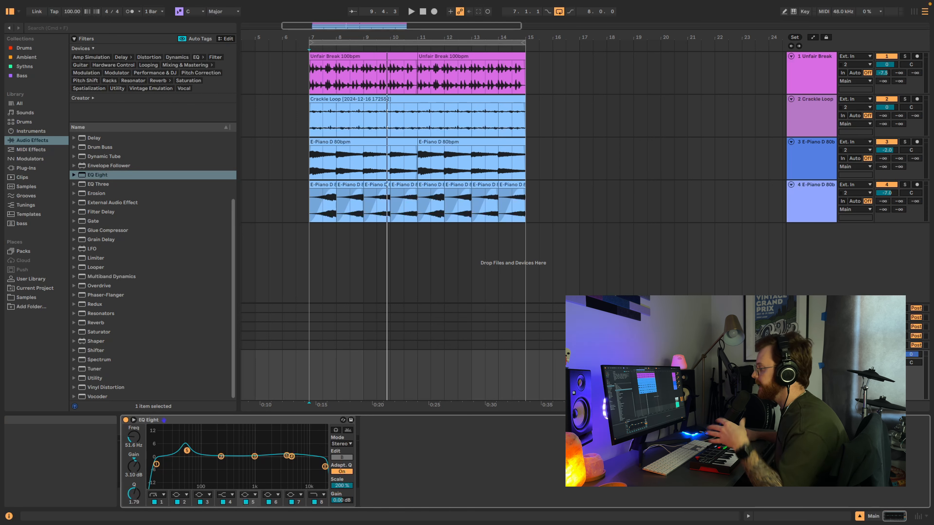
{"action": "double_click", "coordinate": [342, 486]}
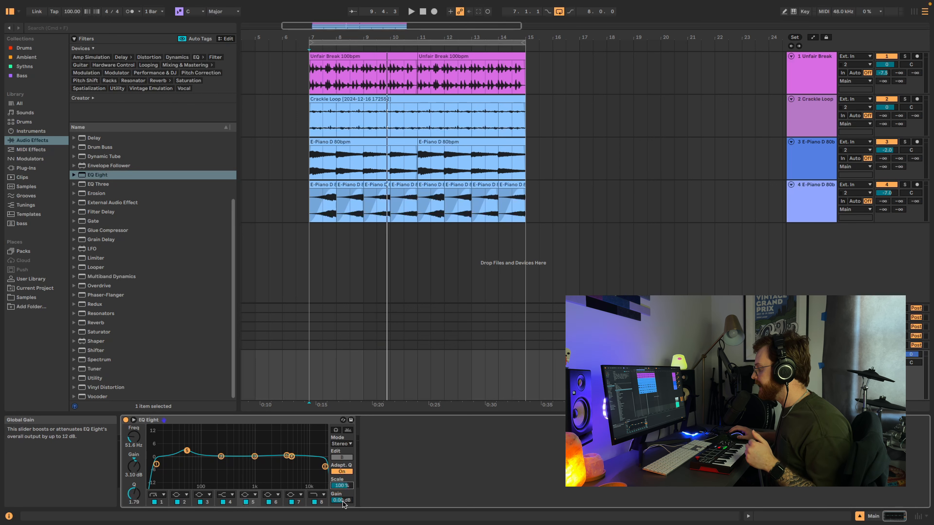
- Try boosts offset by about -5.82 dB global gain, cut band 4 to -7.31 dB and band 2 to -7.07 dB, and reset the gain
{"action": "left_click_drag", "start_coordinate": [287, 456], "coordinate": [219, 440]}
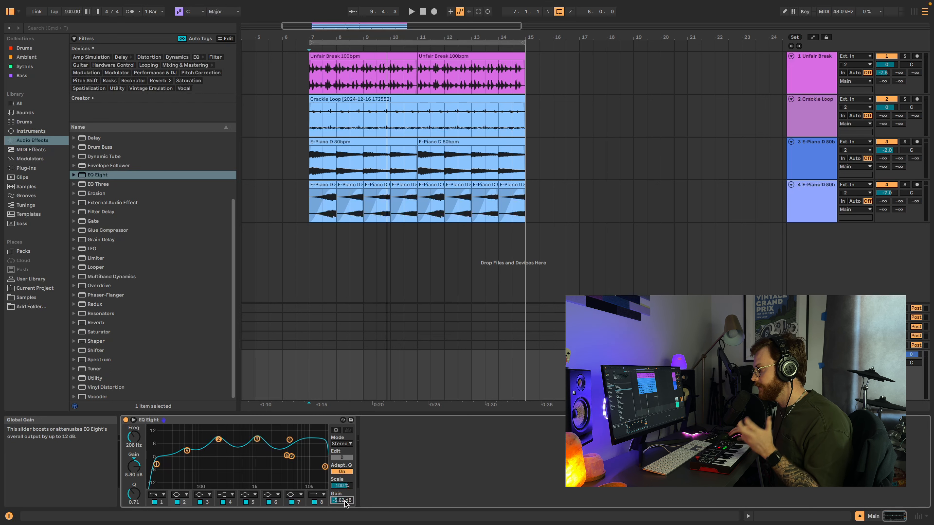
{"action": "left_click_drag", "start_coordinate": [290, 440], "coordinate": [291, 453]}
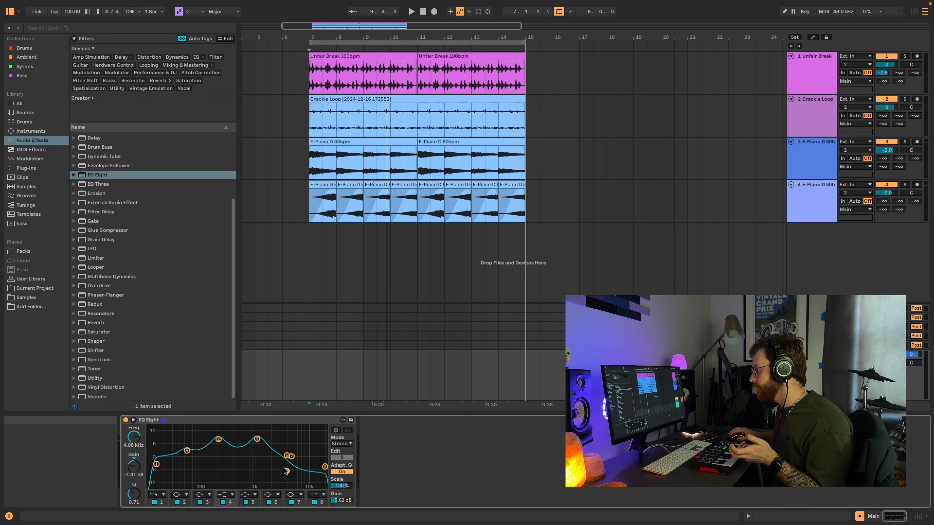
{"action": "left_click", "coordinate": [257, 439]}
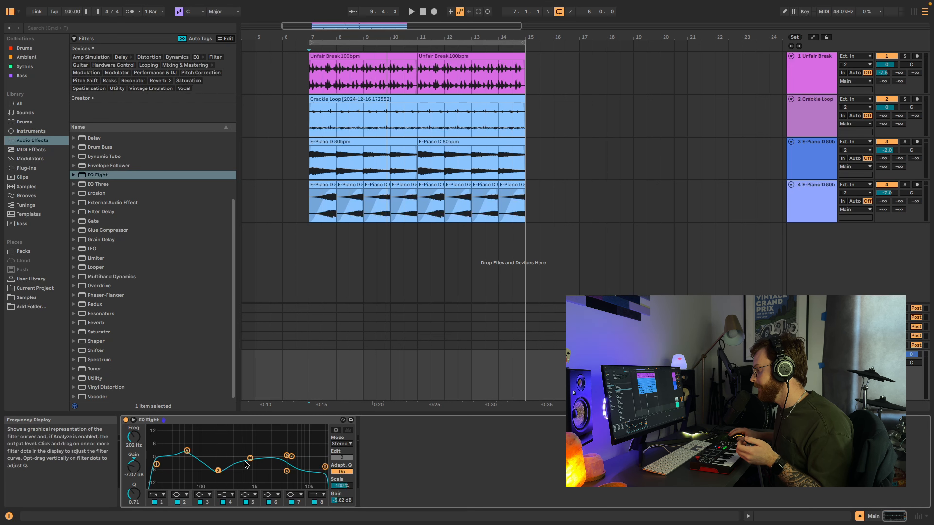
{"action": "left_click_drag", "start_coordinate": [187, 453], "coordinate": [187, 459]}
{"action": "double_click", "coordinate": [346, 501]}
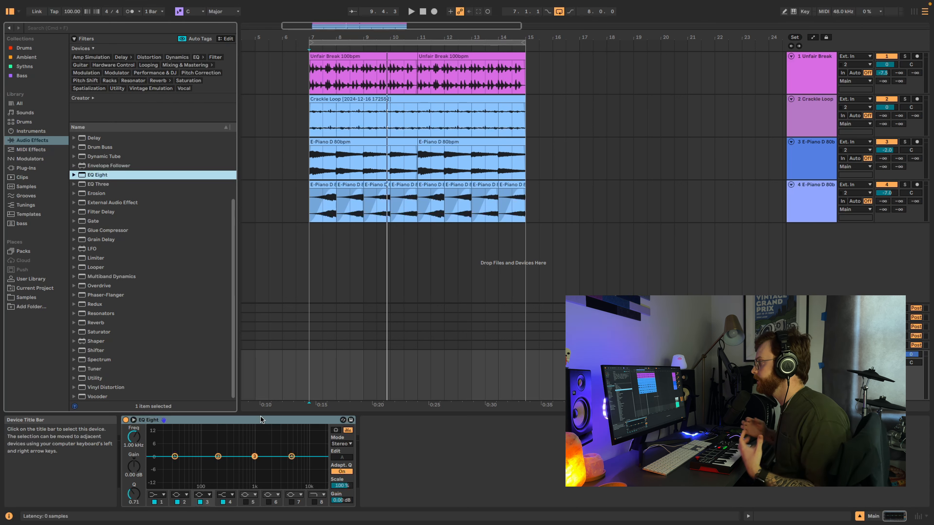
- Solo the Unfair Break track and add a new EQ Eight to it while the loop plays
{"action": "left_click", "coordinate": [258, 420]}
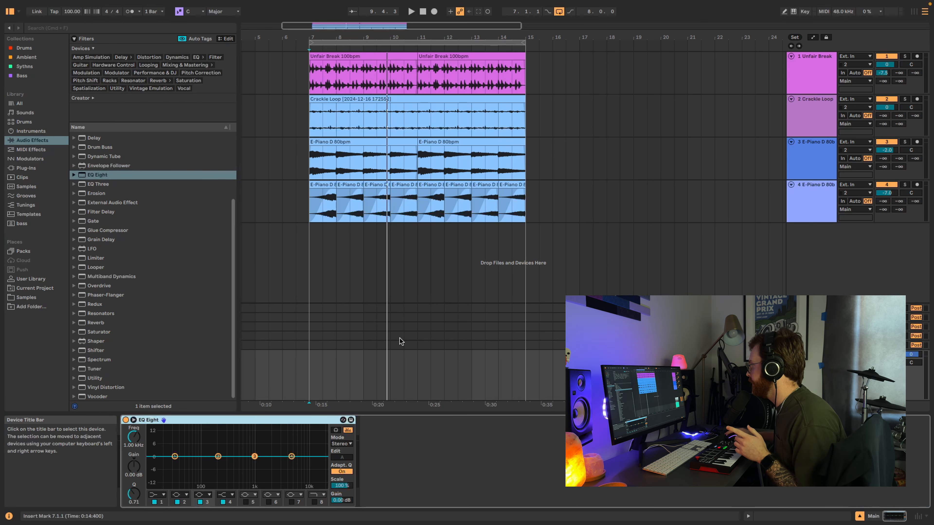
{"action": "left_click", "coordinate": [766, 68]}
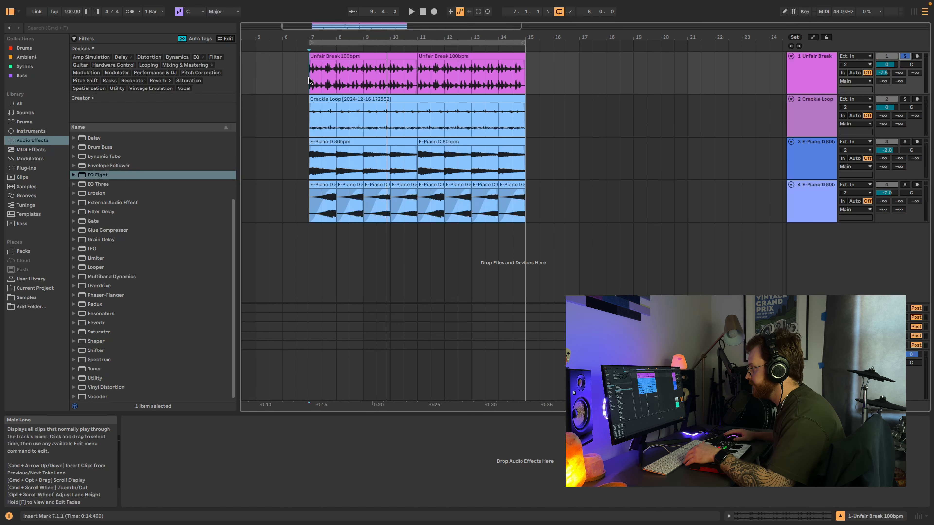
{"action": "key", "text": "space"}
{"action": "double_click", "coordinate": [107, 177]}
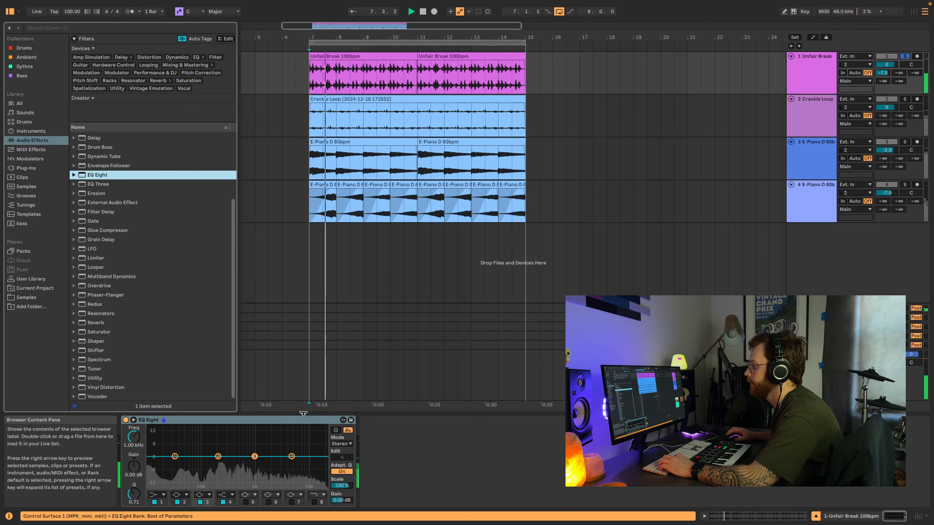
{"action": "key", "text": "space"}
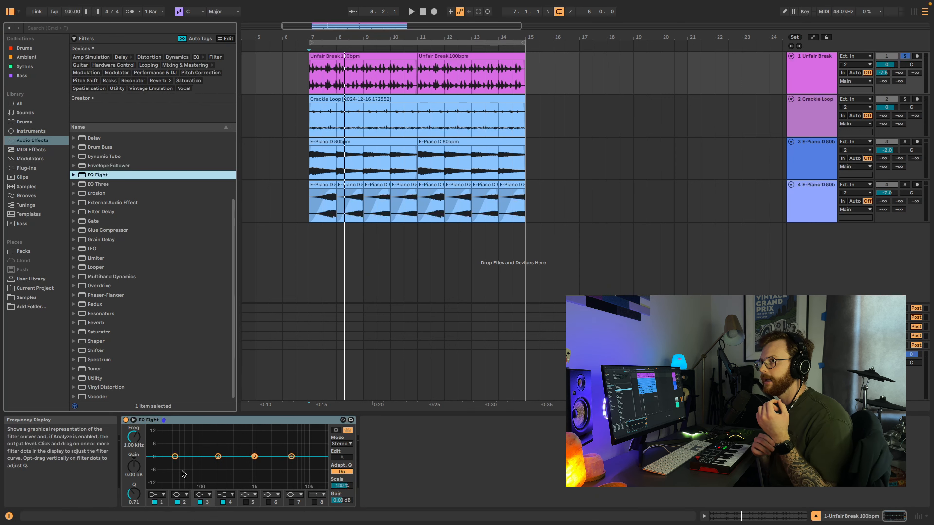
- Make band 1 on the drum track a 48 dB/octave low cut at about 19.8 Hz while playing the loop
{"action": "left_click", "coordinate": [158, 495]}
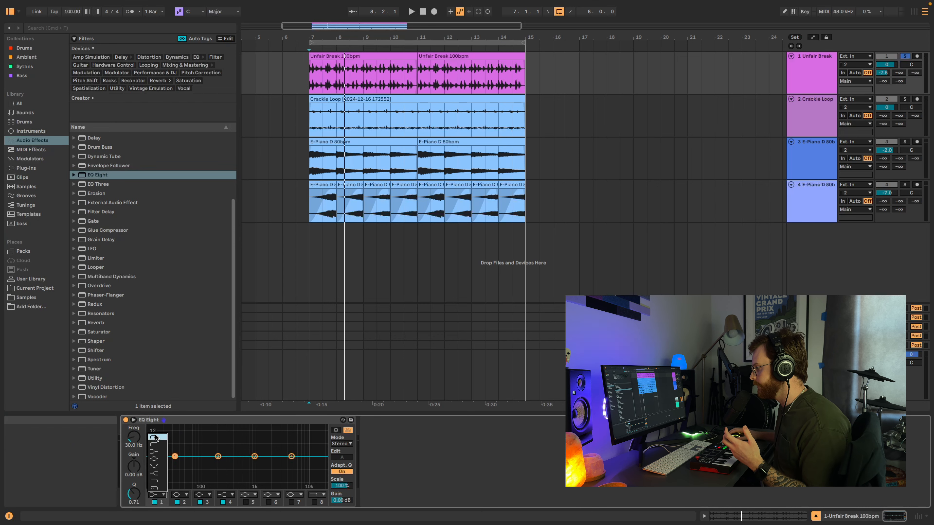
{"action": "left_click", "coordinate": [158, 438]}
{"action": "key", "text": "space"}
{"action": "left_click_drag", "start_coordinate": [175, 464], "coordinate": [168, 465]}
{"action": "key", "text": "space"}
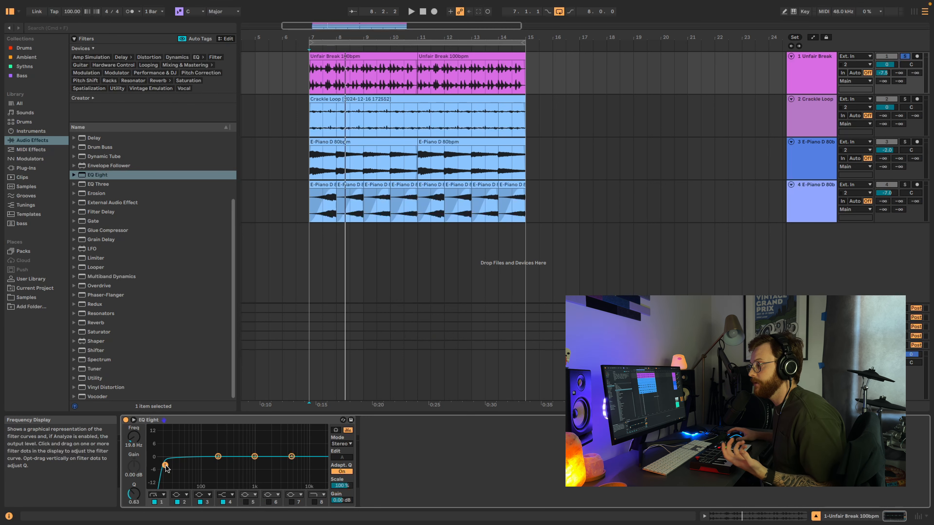
- Audition band 2 during playback and boost it by about 7.31 dB at 75.8 Hz with a Q of 2.20
{"action": "left_click_drag", "start_coordinate": [218, 457], "coordinate": [214, 457]}
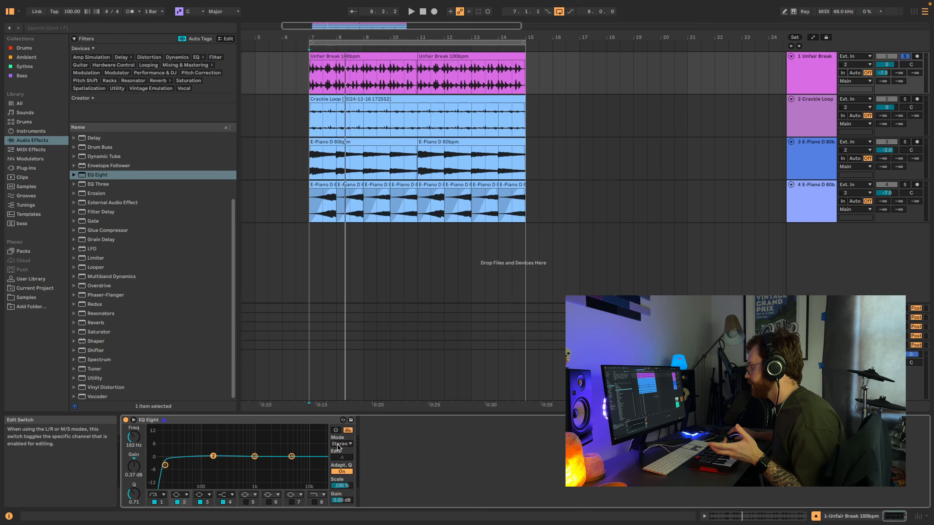
{"action": "key", "text": "space"}
{"action": "left_click", "coordinate": [336, 430]}
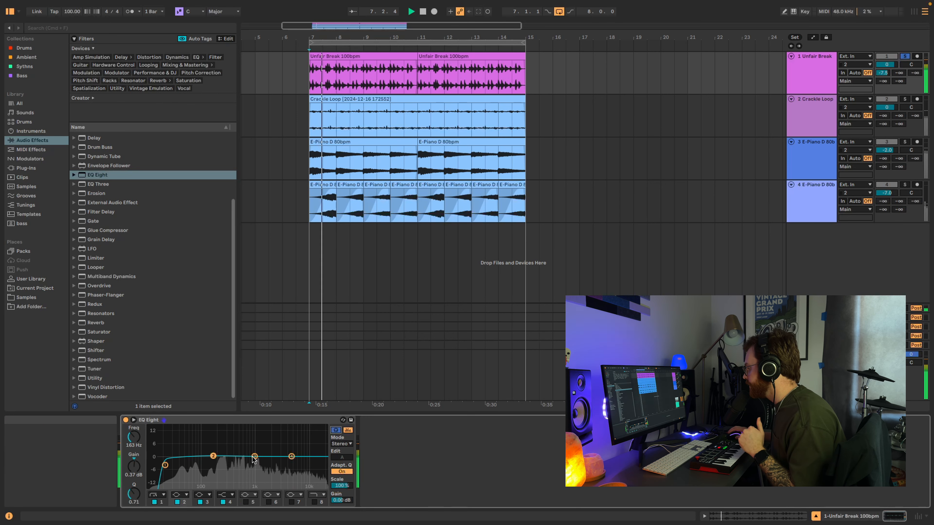
{"action": "left_click_drag", "start_coordinate": [213, 457], "coordinate": [195, 443]}
{"action": "key", "text": "space"}
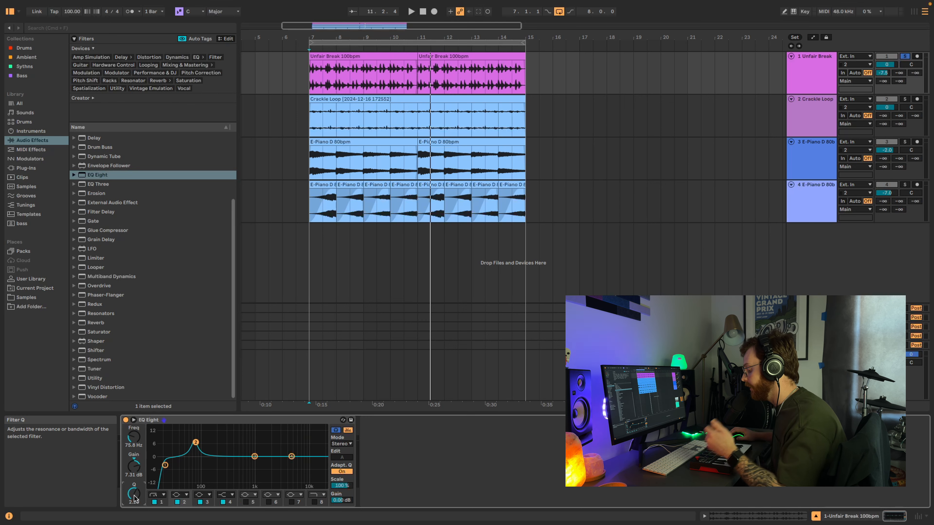
{"action": "key", "text": "space"}
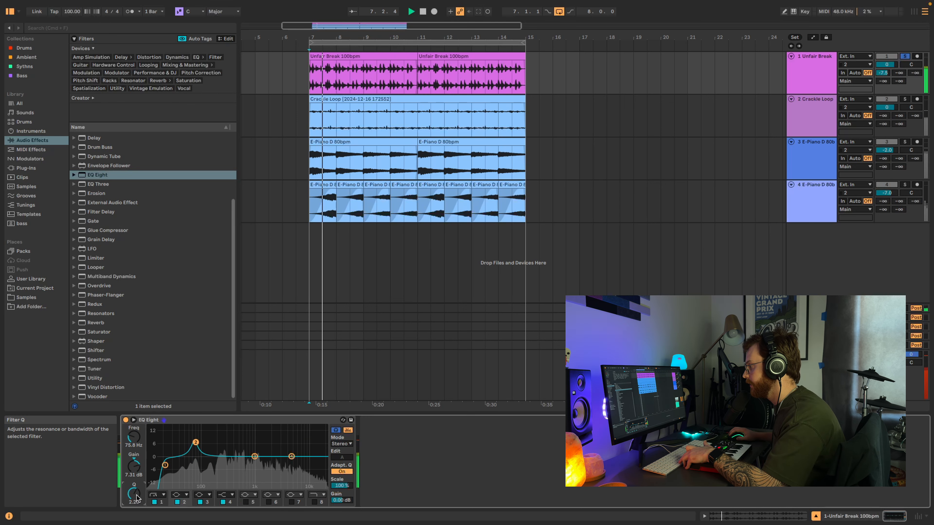
{"action": "key", "text": "space"}
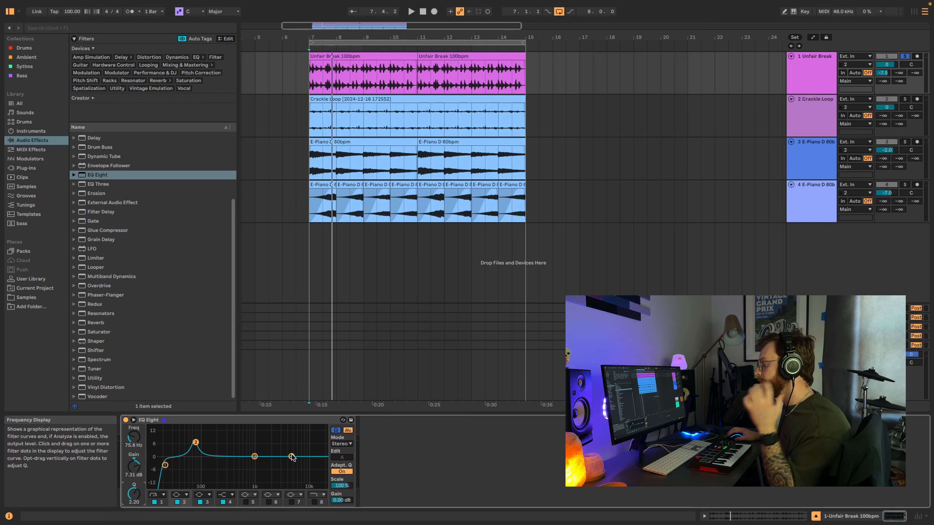
- Turn Audition off and raise the band 4 high shelf by about 6.07 dB at 4.06 kHz while playing the drums
{"action": "left_click_drag", "start_coordinate": [292, 457], "coordinate": [292, 447]}
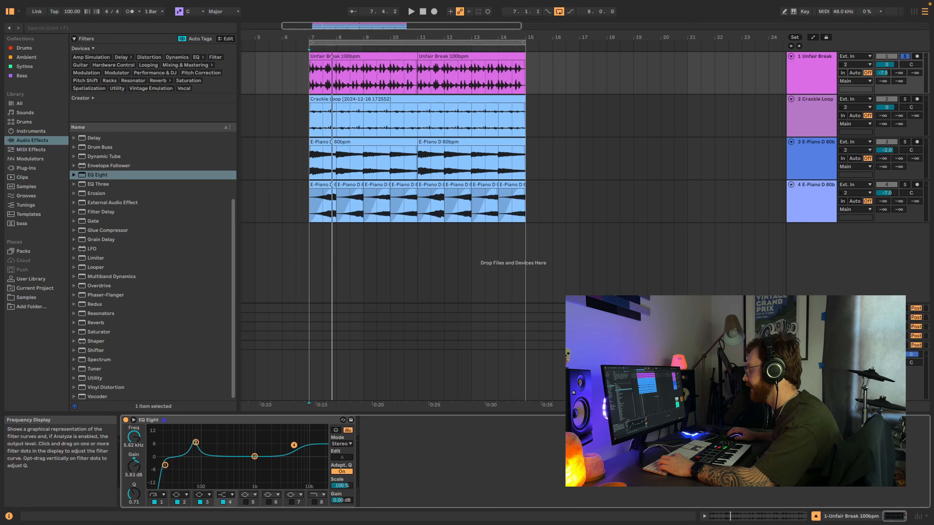
{"action": "key", "text": "space"}
{"action": "left_click_drag", "start_coordinate": [294, 445], "coordinate": [286, 445]}
{"action": "key", "text": "space"}
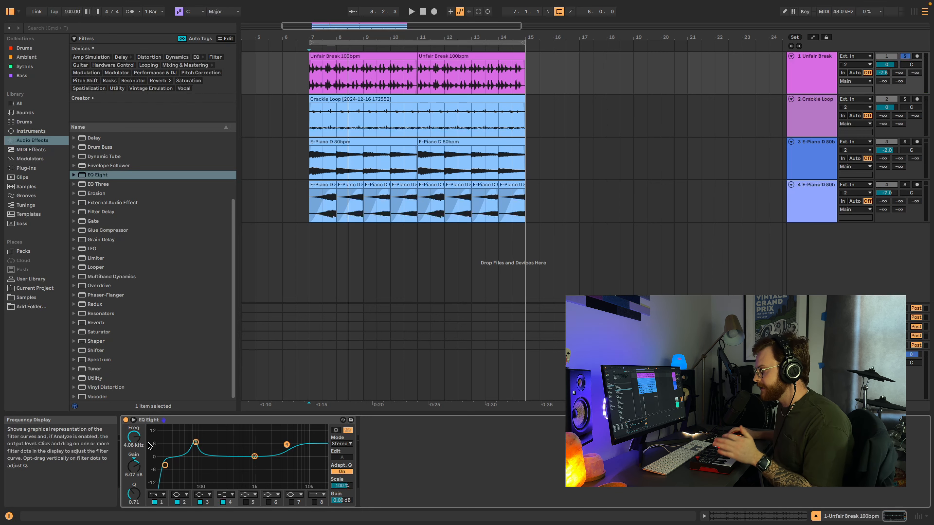
- Play the soloed drums and bypass EQ Eight, then re-enable it to compare the processed and dry sound
{"action": "key", "text": "space"}
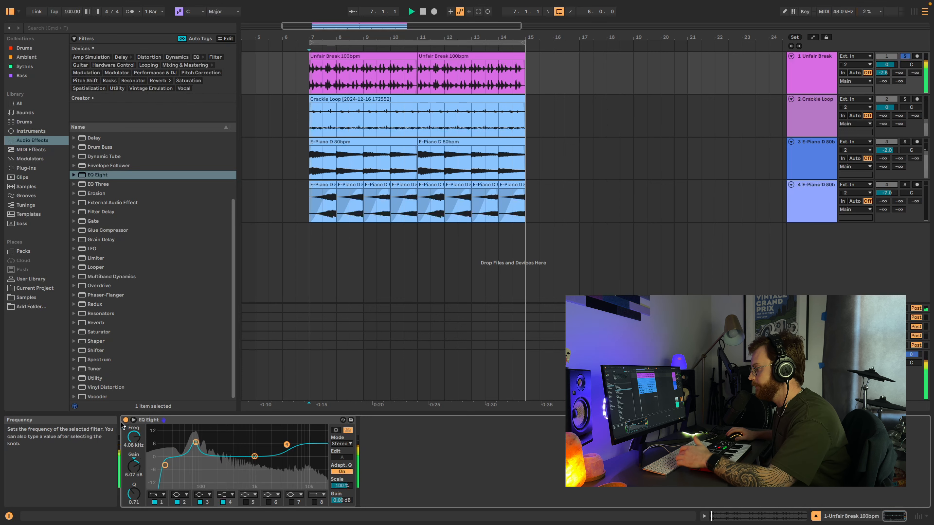
{"action": "left_click", "coordinate": [126, 420]}
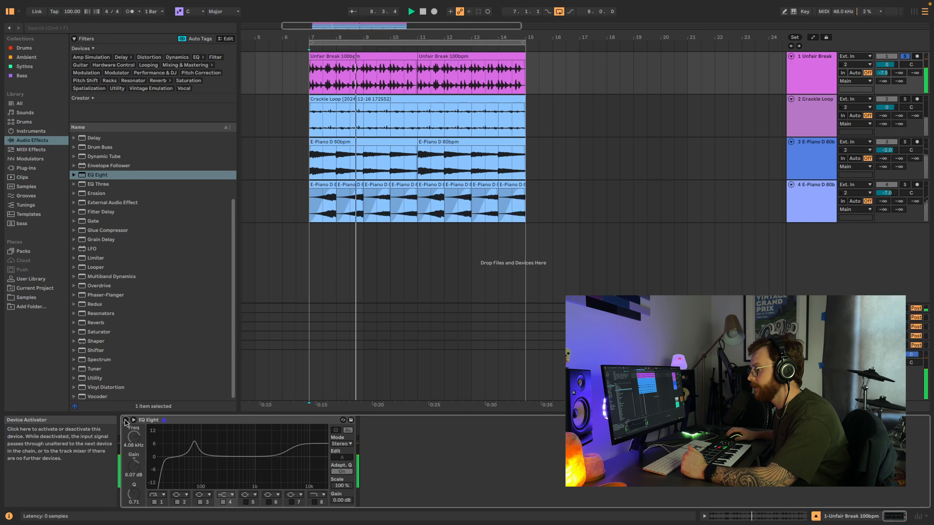
{"action": "left_click", "coordinate": [126, 420]}
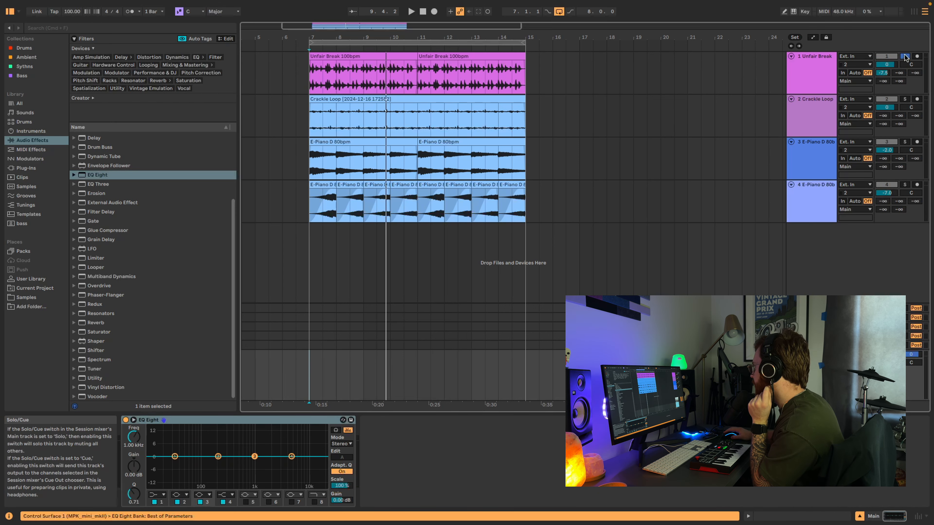
- Unsolo the Unfair Break track and play the full mix through the flat EQ Eight on the Main track
{"action": "left_click", "coordinate": [905, 57]}
{"action": "key", "text": "space"}
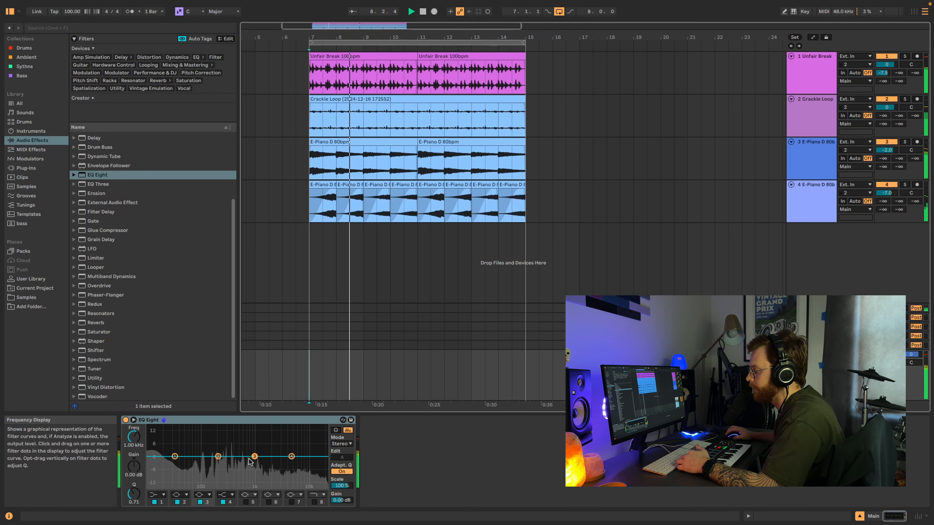
{"action": "key", "text": "space"}
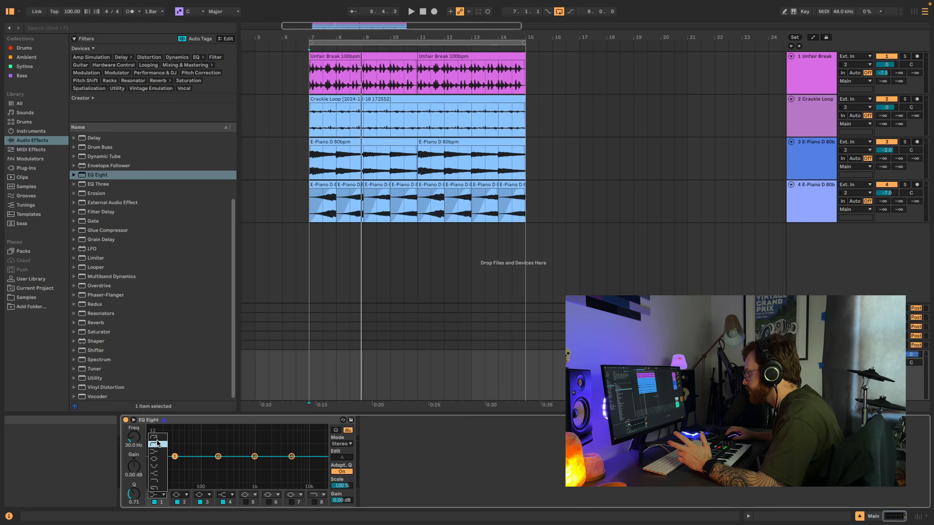
- Set band 1 of the Main EQ Eight to a low shelf, cutting about 2.6 dB at 84.3 Hz, and start playback
{"action": "left_click", "coordinate": [164, 495]}
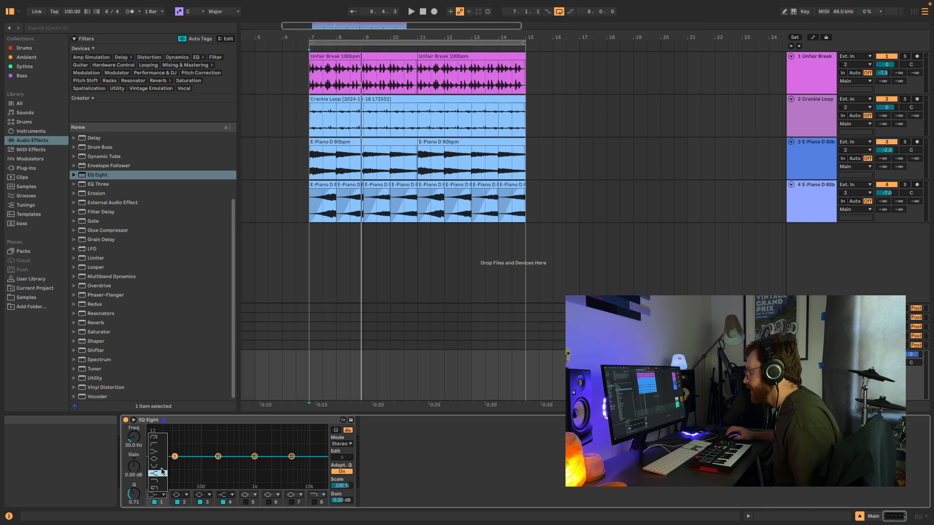
{"action": "left_click", "coordinate": [160, 451]}
{"action": "left_click_drag", "start_coordinate": [195, 458], "coordinate": [197, 462]}
{"action": "key", "text": "space"}
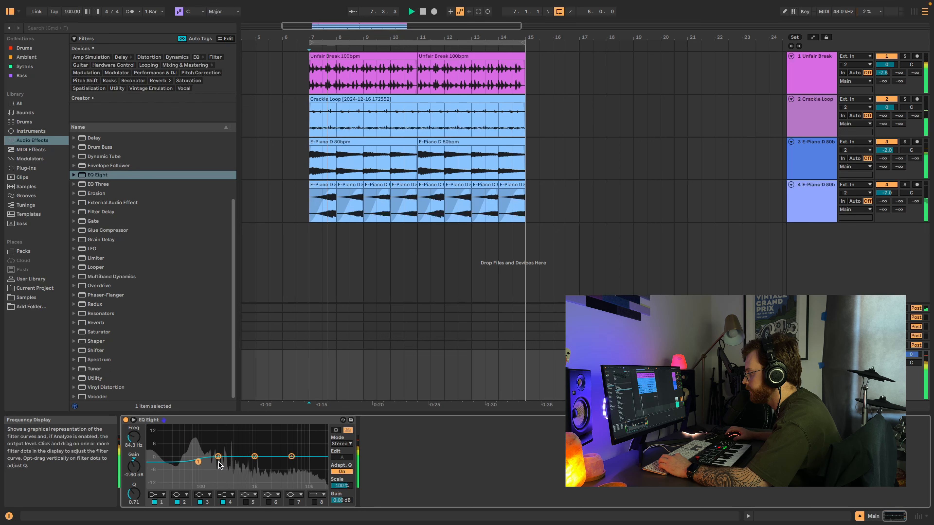
- Turn band 2 into a 48 dB/octave low cut and move it to the very bottom of the spectrum, below the low shelf
{"action": "left_click", "coordinate": [185, 495]}
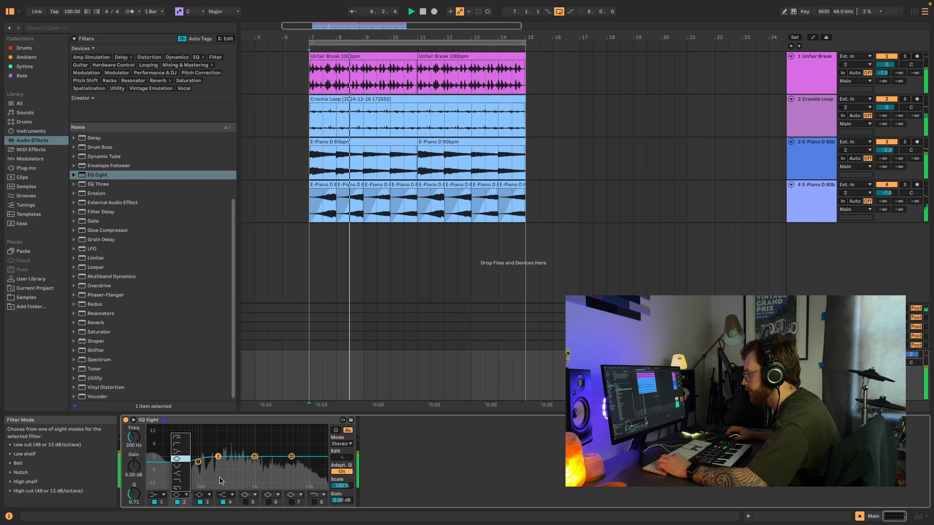
{"action": "left_click", "coordinate": [179, 436]}
{"action": "left_click_drag", "start_coordinate": [202, 464], "coordinate": [160, 460]}
- Slightly raise the band 4 high shelf and boost band 3 by about 3.84 dB at 1.24 kHz
{"action": "left_click", "coordinate": [291, 457]}
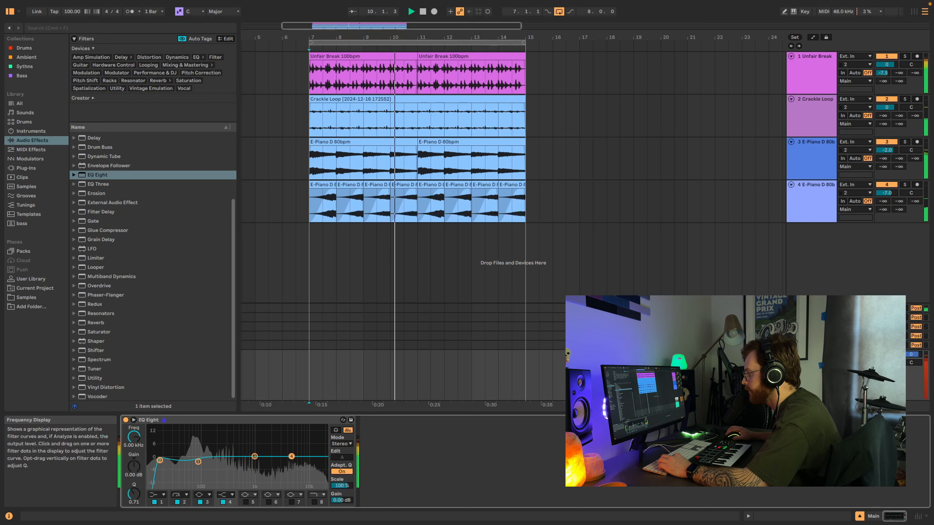
{"action": "left_click_drag", "start_coordinate": [255, 456], "coordinate": [260, 453]}
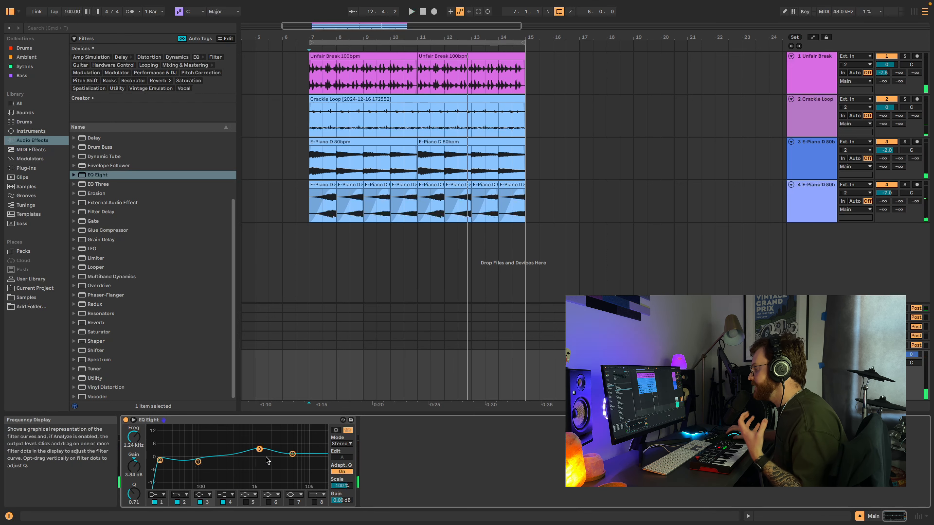
- Compare the full mix with the Main track's EQ Eight bypassed and active during playback
{"action": "left_click", "coordinate": [126, 421]}
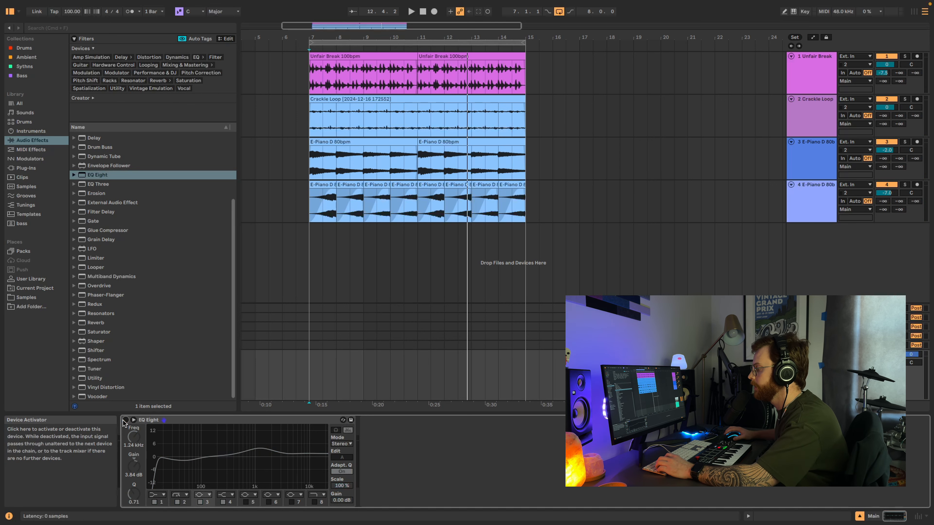
{"action": "key", "text": "space"}
{"action": "left_click", "coordinate": [125, 421]}
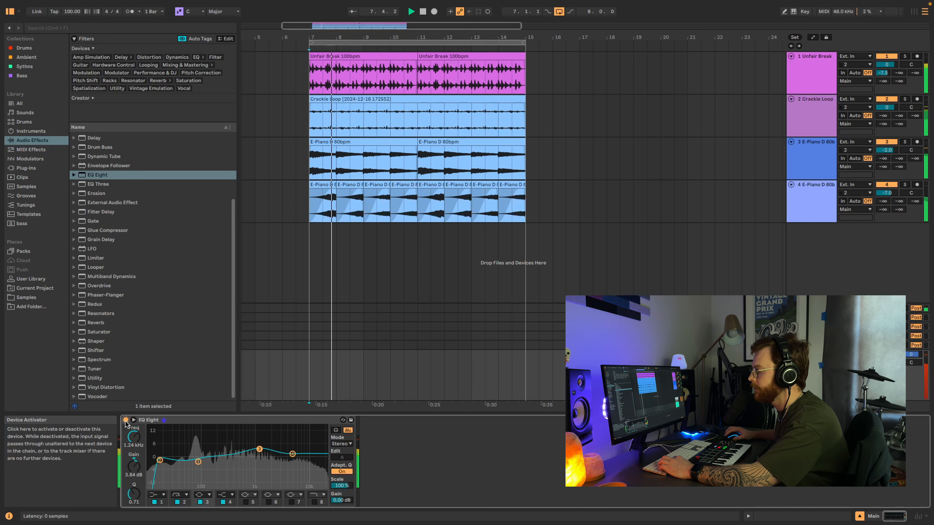
{"action": "left_click", "coordinate": [125, 422]}
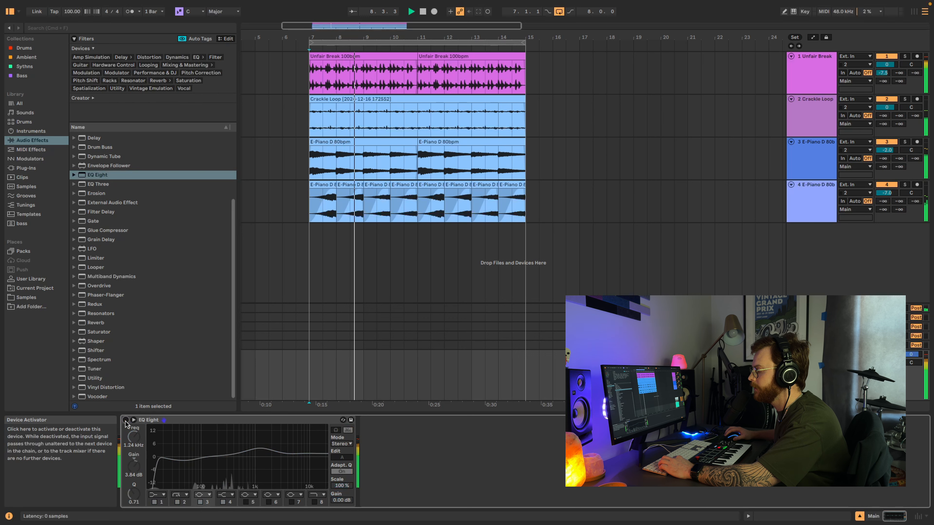
{"action": "left_click", "coordinate": [125, 422]}
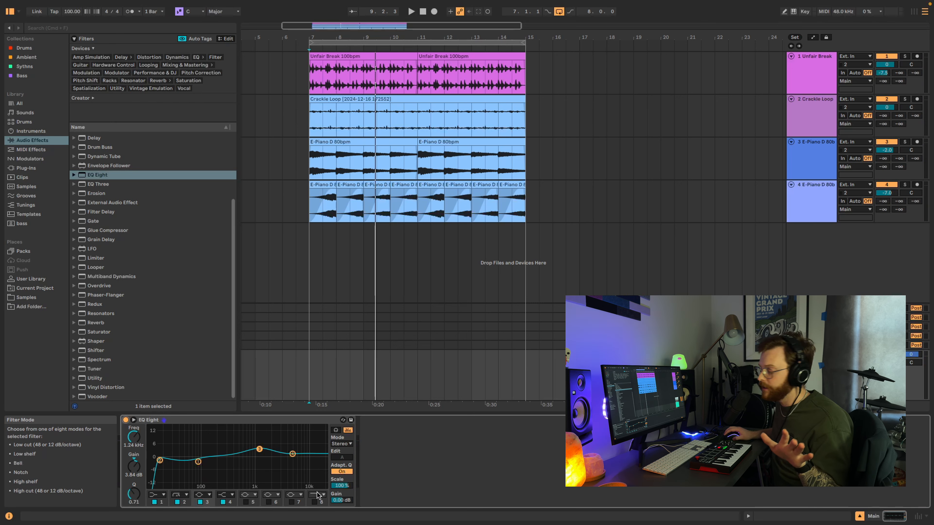
- Replace the EQ Eight on the Main track with a fresh, flat EQ Eight
{"action": "left_click", "coordinate": [314, 502]}
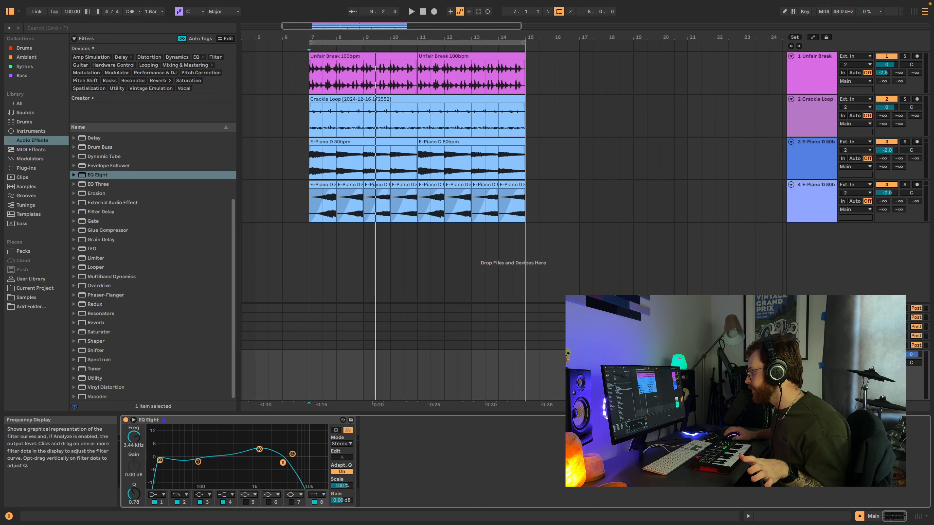
{"action": "left_click", "coordinate": [212, 420]}
{"action": "key", "text": "Delete"}
{"action": "double_click", "coordinate": [129, 176]}
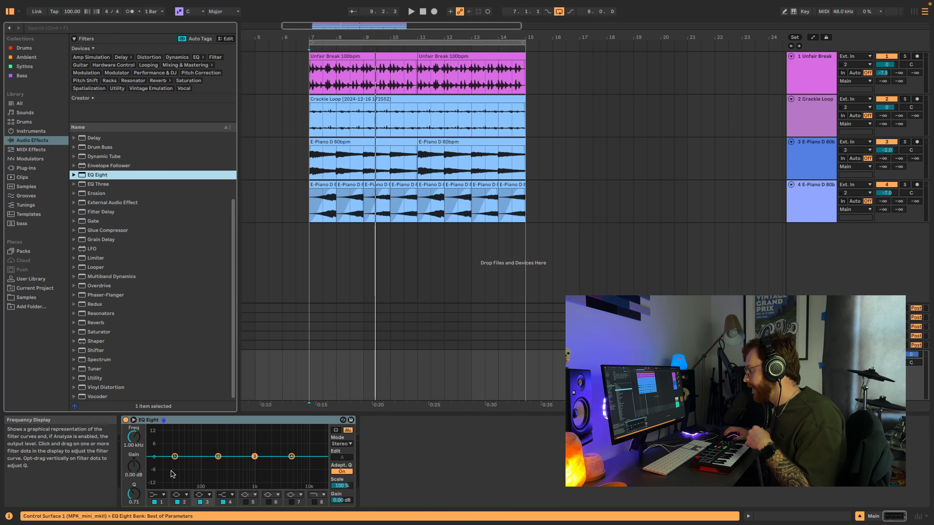
- Turn band 1 of the new EQ Eight into a low cut at about 72.6 Hz
{"action": "left_click", "coordinate": [158, 496]}
{"action": "left_click", "coordinate": [159, 439]}
{"action": "left_click_drag", "start_coordinate": [174, 464], "coordinate": [182, 464]}
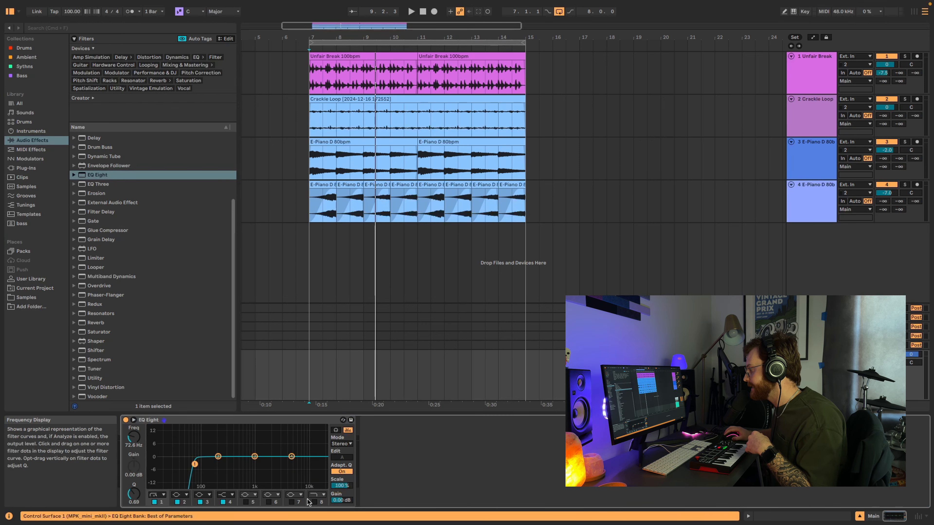
- Raise the band 1 low cut to 84.3 Hz, and enable band 8's high cut, lowering it to about 454 Hz during playback
{"action": "left_click", "coordinate": [314, 503]}
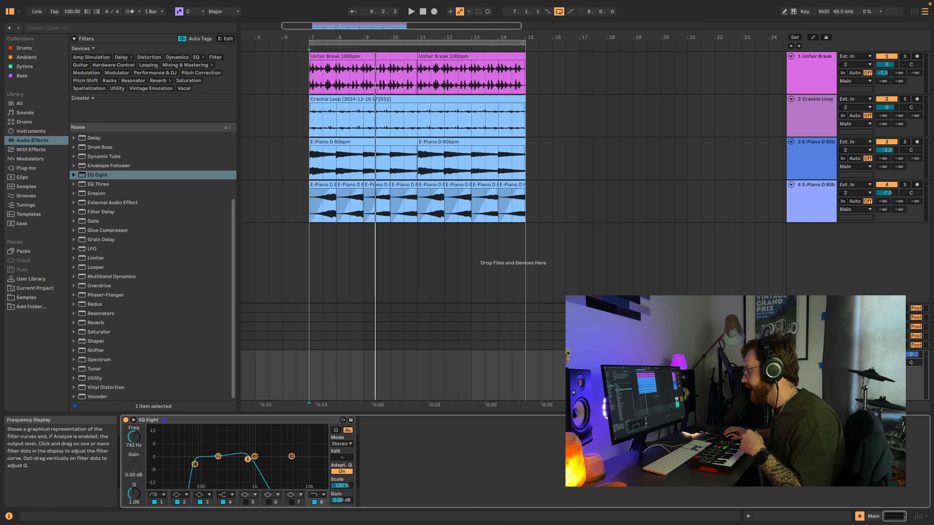
{"action": "left_click_drag", "start_coordinate": [248, 459], "coordinate": [256, 462]}
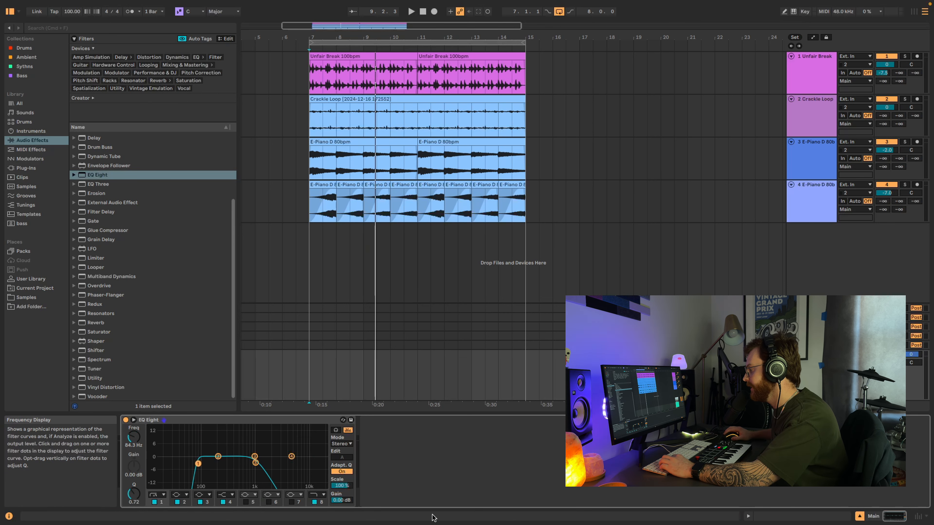
{"action": "key", "text": "space"}
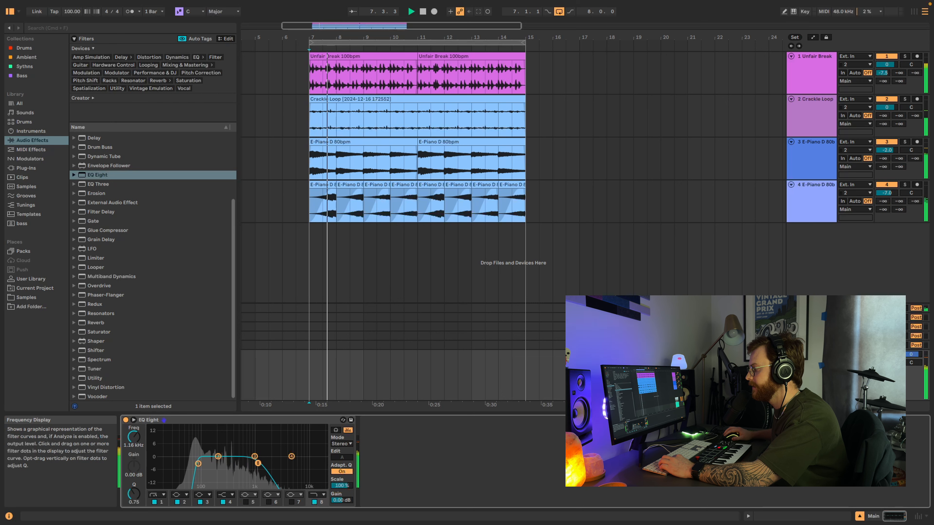
{"action": "left_click_drag", "start_coordinate": [258, 463], "coordinate": [236, 463]}
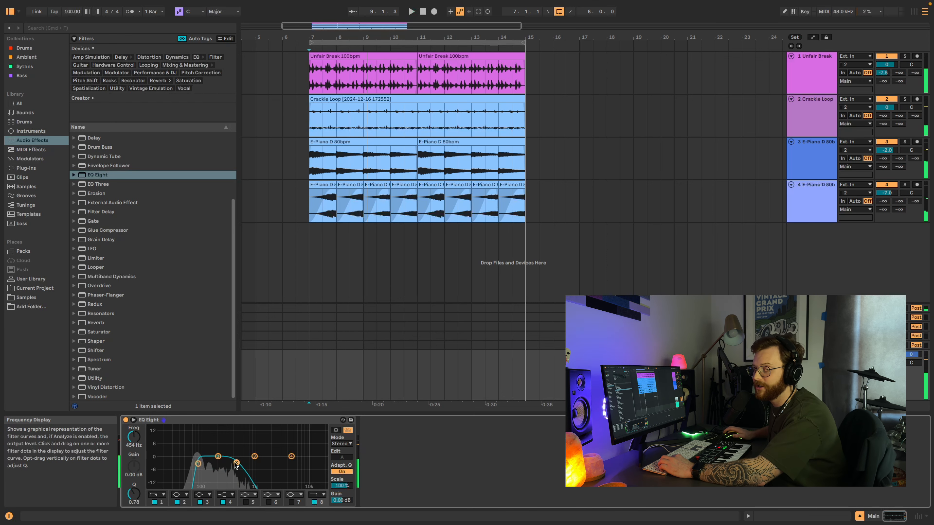
- Record automation opening the band 8 high cut to the top and dropping the band 1 low cut to 10 Hz, and play it back
{"action": "key", "text": "a"}
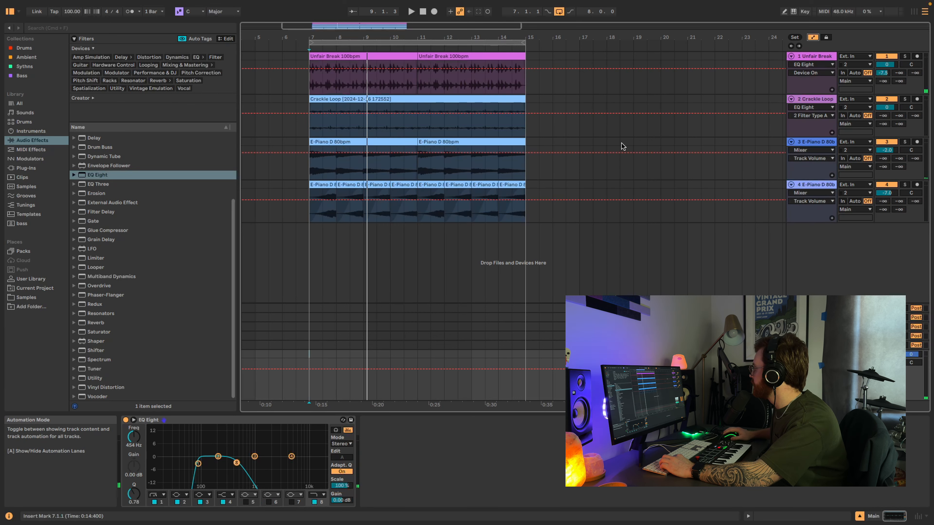
{"action": "key", "text": "a"}
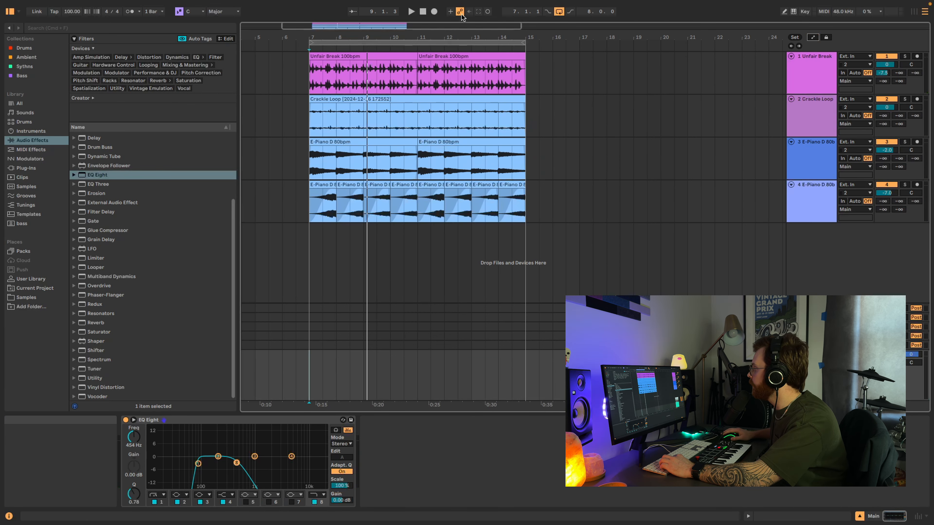
{"action": "left_click", "coordinate": [434, 12]}
{"action": "left_click_drag", "start_coordinate": [238, 466], "coordinate": [242, 465]}
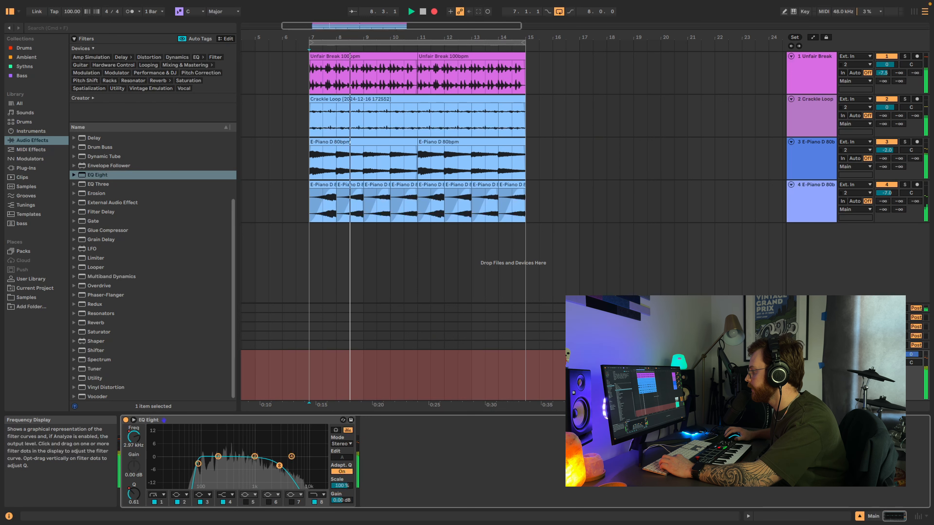
{"action": "left_click_drag", "start_coordinate": [298, 466], "coordinate": [320, 465]}
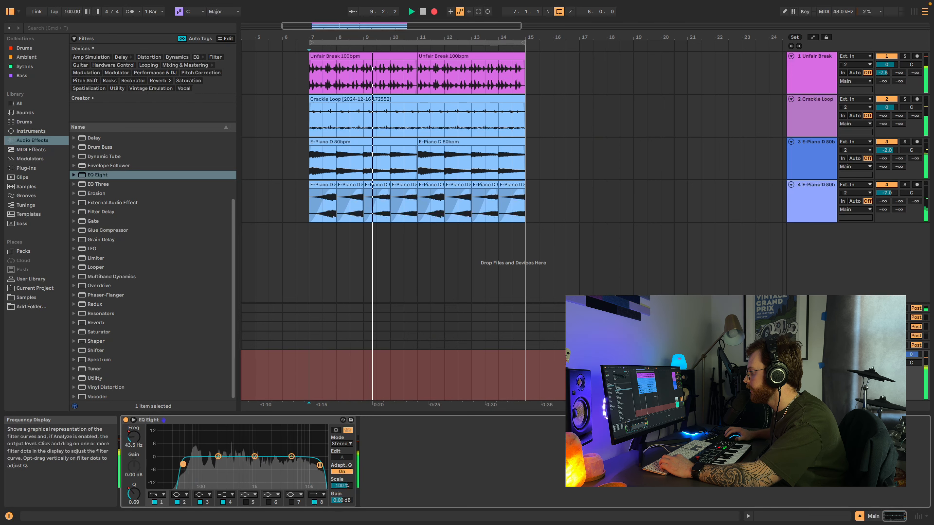
{"action": "key", "text": "space"}
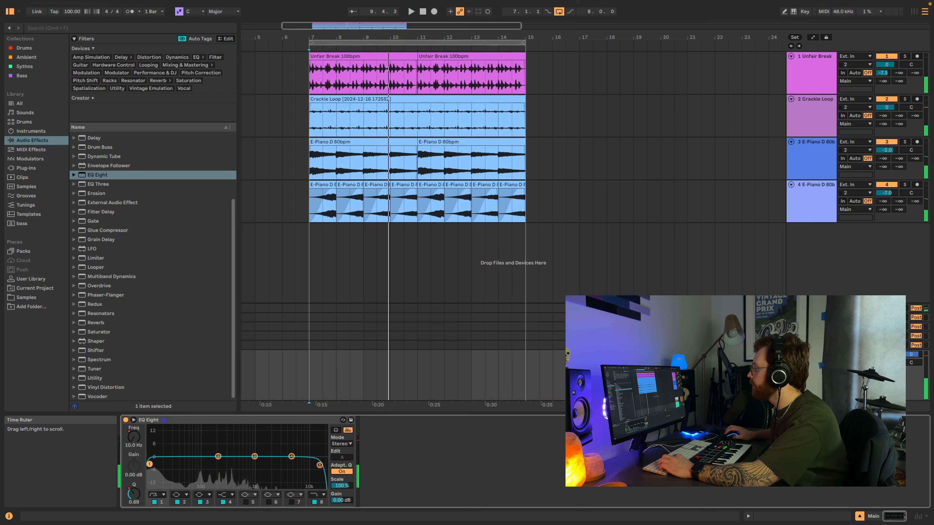
{"action": "key", "text": "space"}
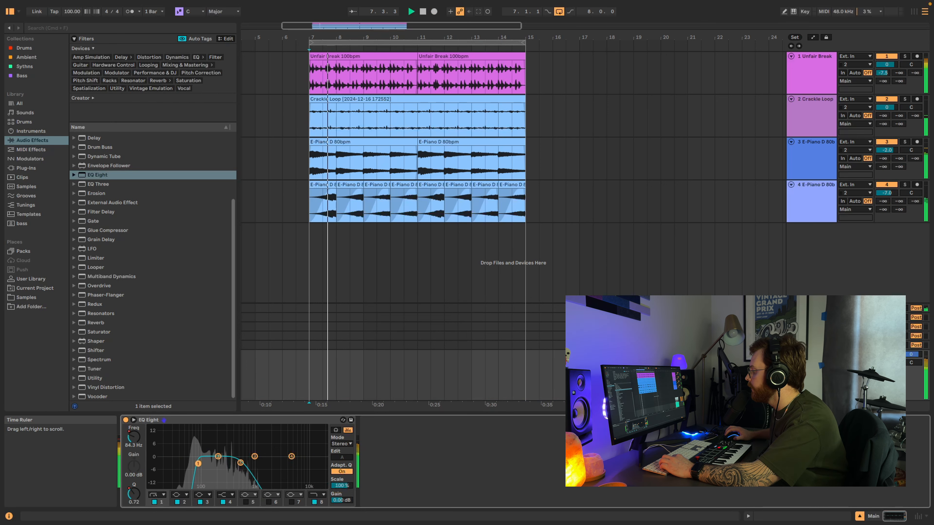